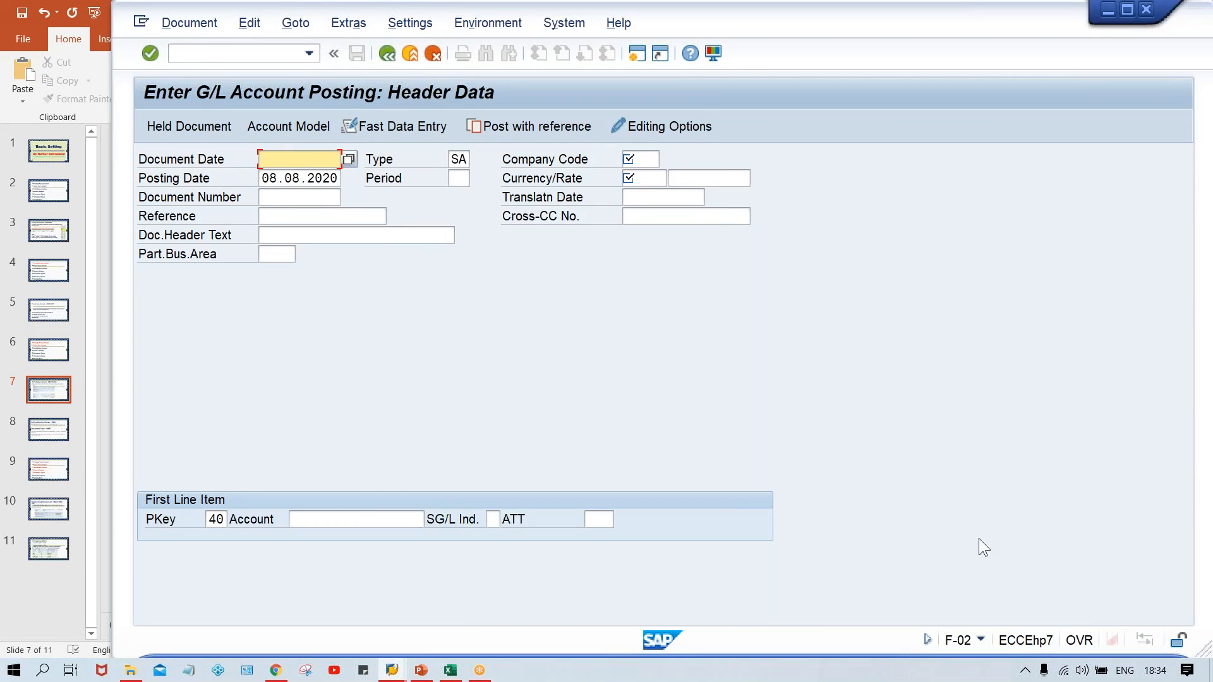
click(1026, 672)
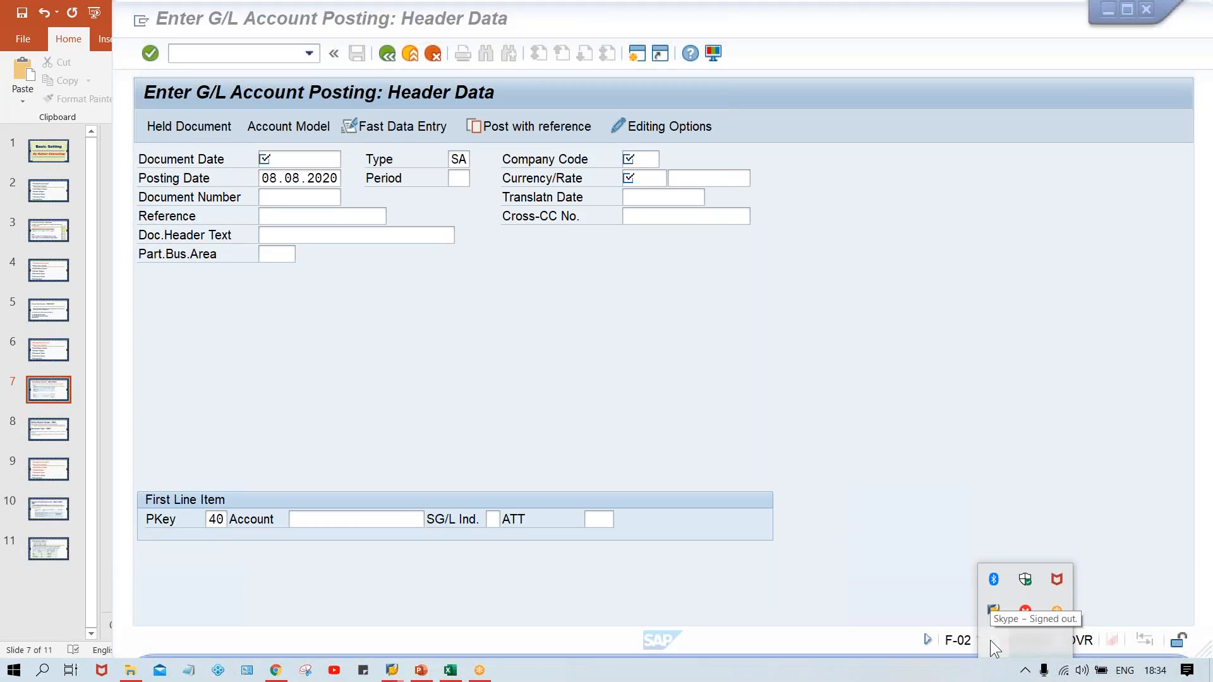
click(807, 383)
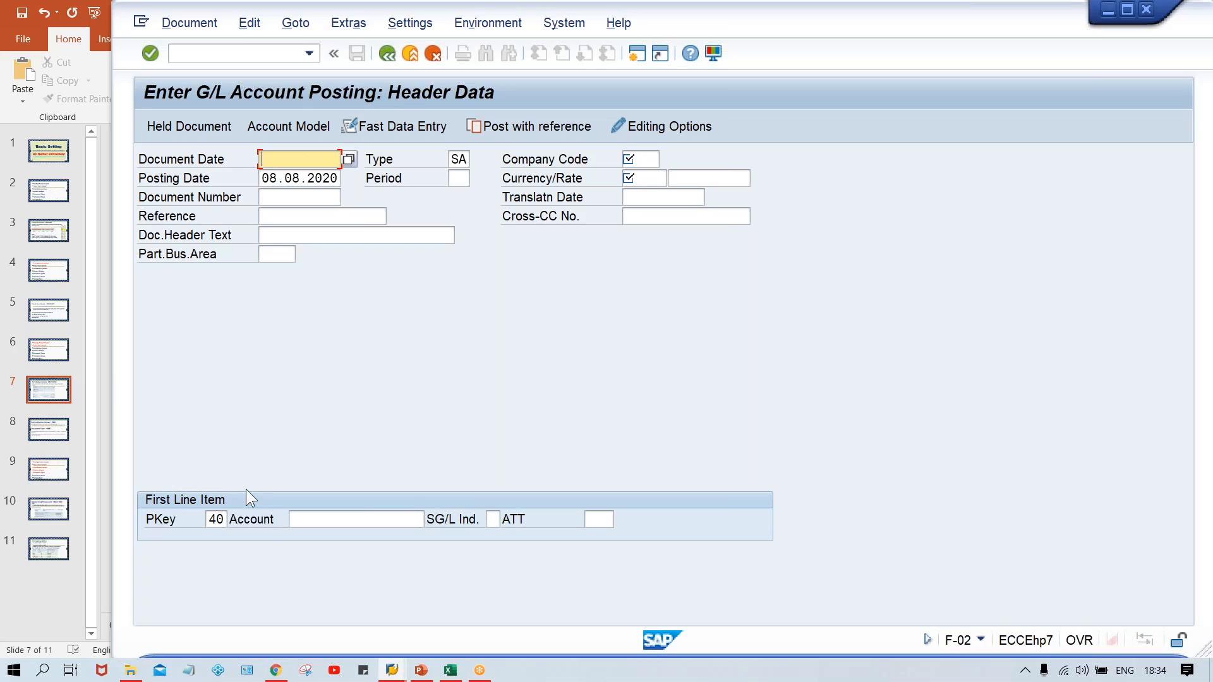
Step: Open the Enter G/L Account Document transaction with the command /nfb50
click(204, 53)
text(/)
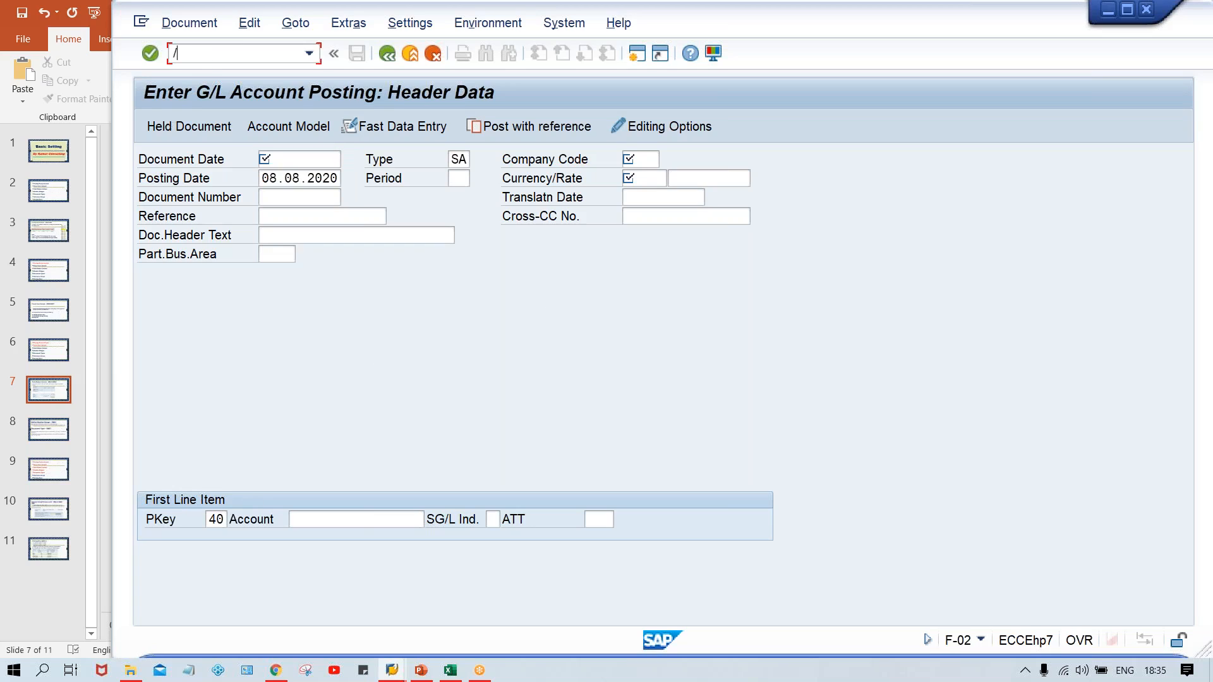
text(nfb50)
key(Return)
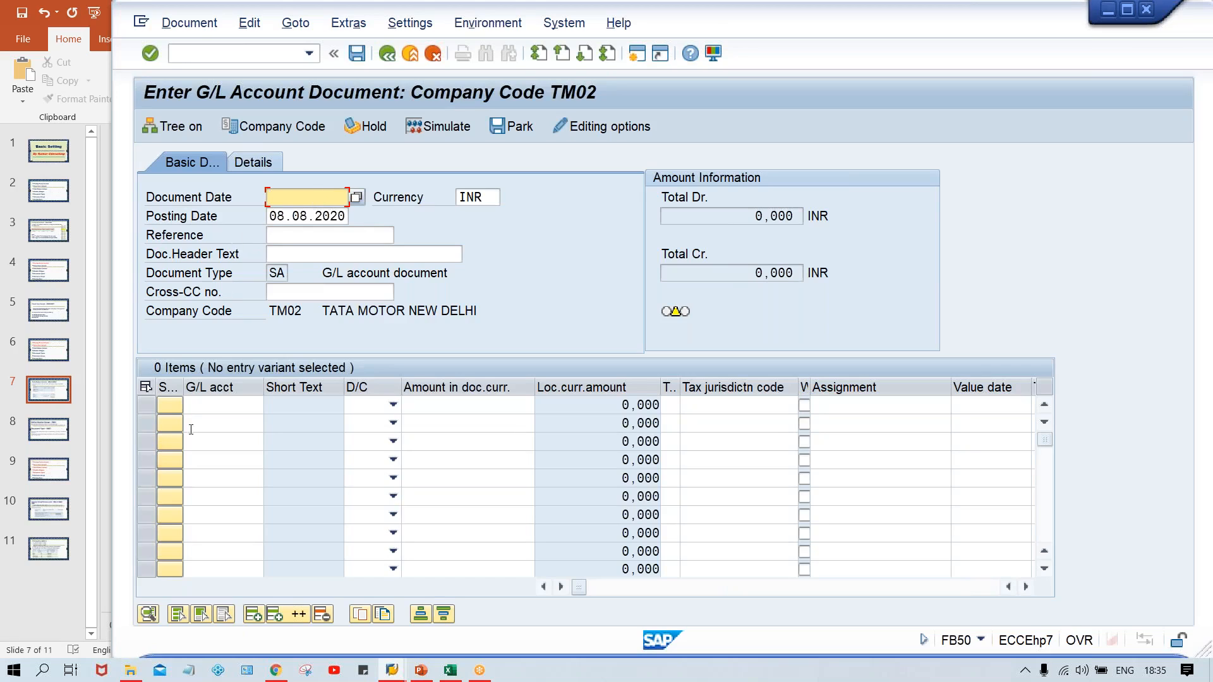
Step: Set the debit/credit indicator to Credit on the first line item and Debit on the second
click(207, 401)
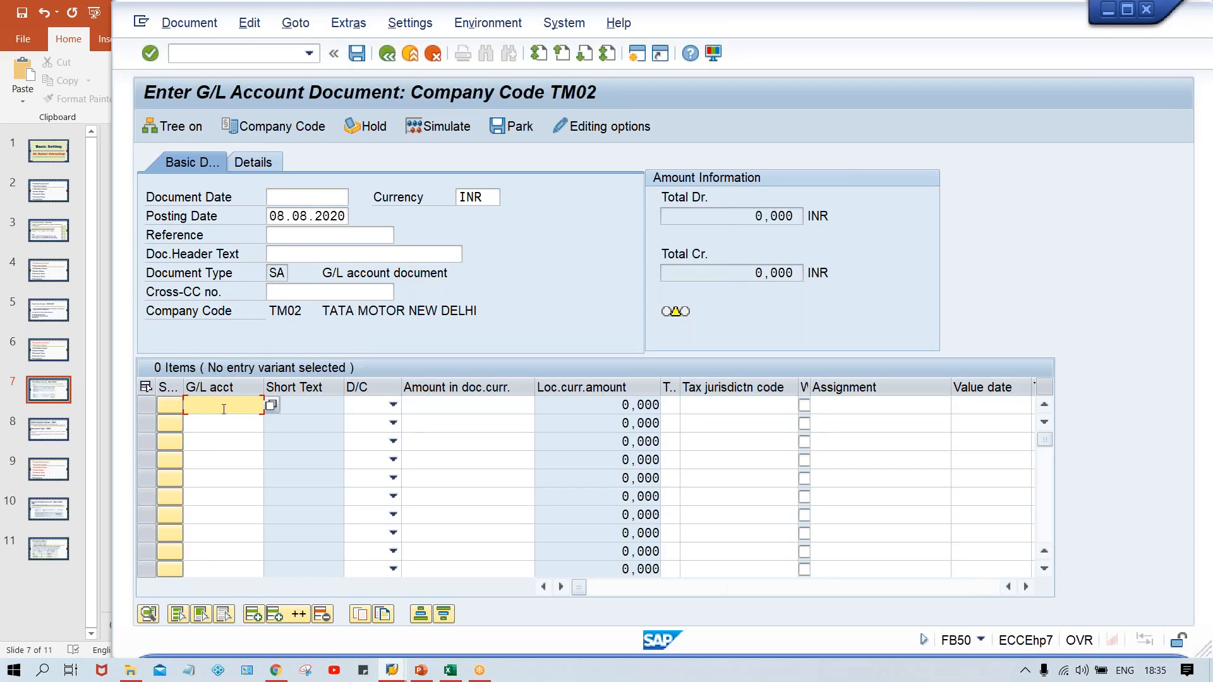
click(363, 406)
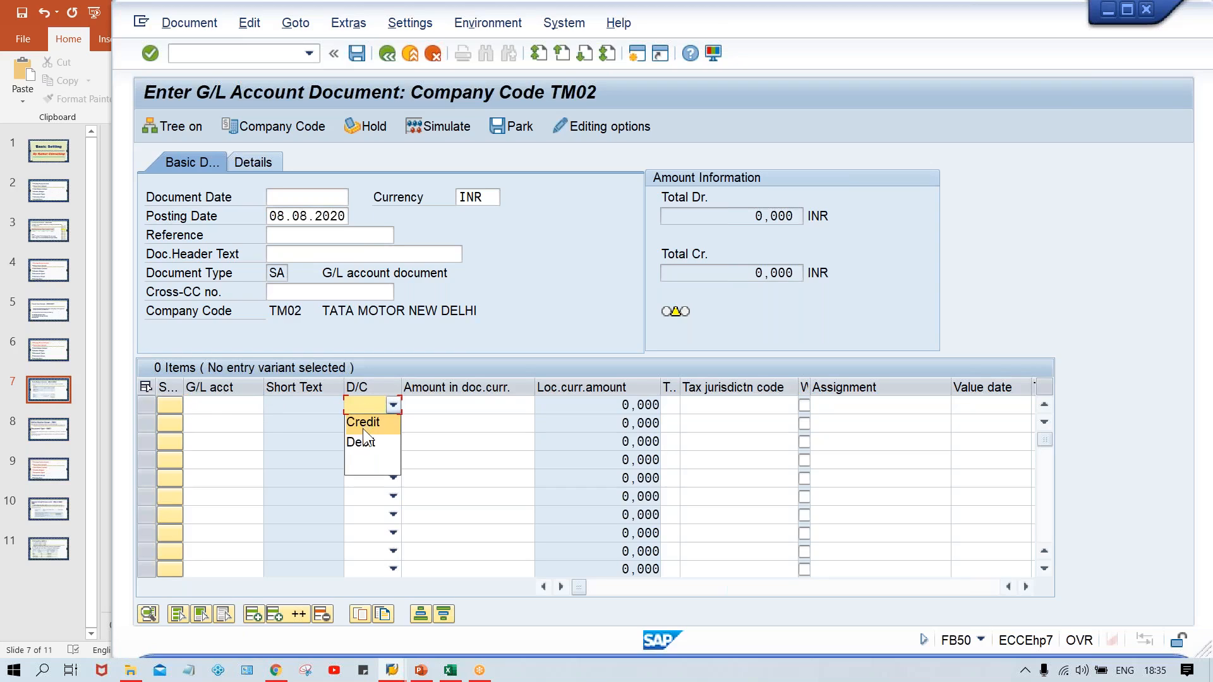
click(242, 406)
click(359, 408)
click(359, 443)
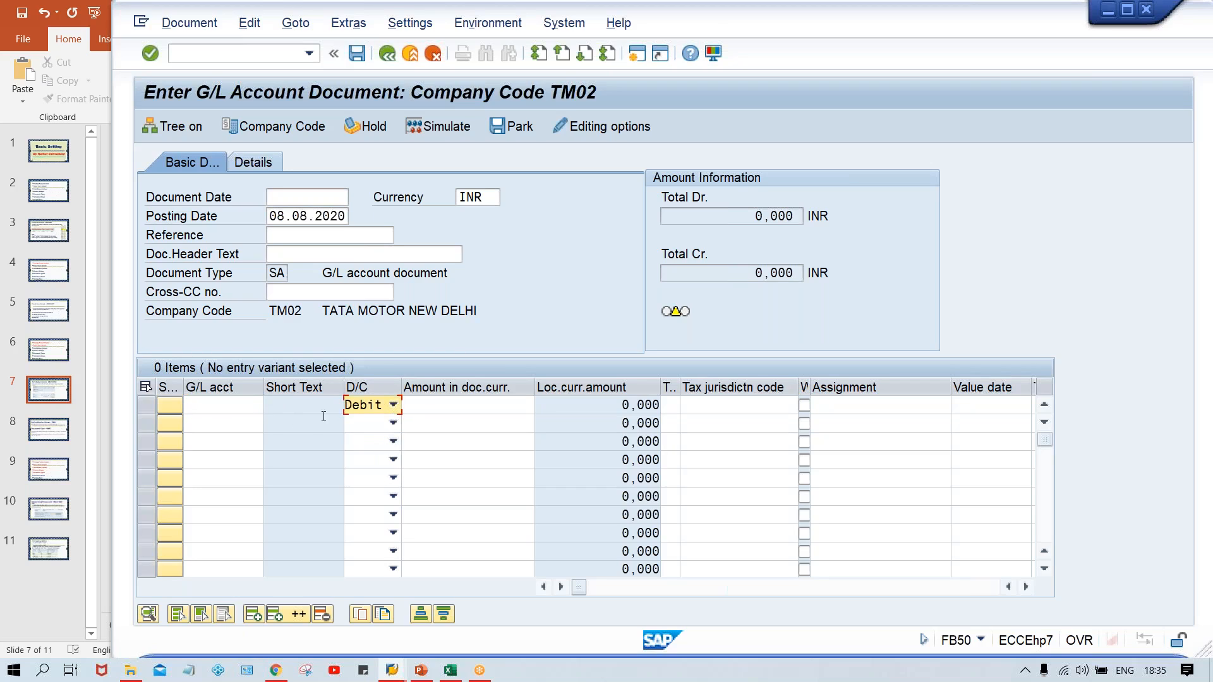
click(368, 406)
click(368, 424)
click(368, 422)
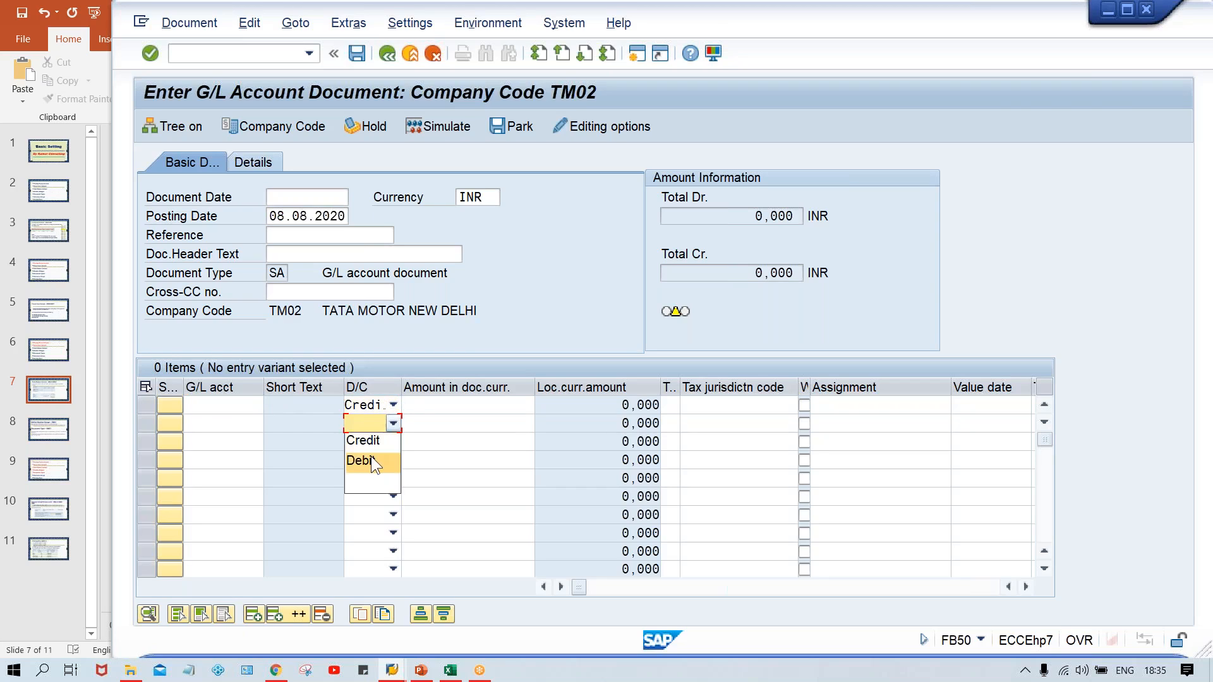
click(371, 461)
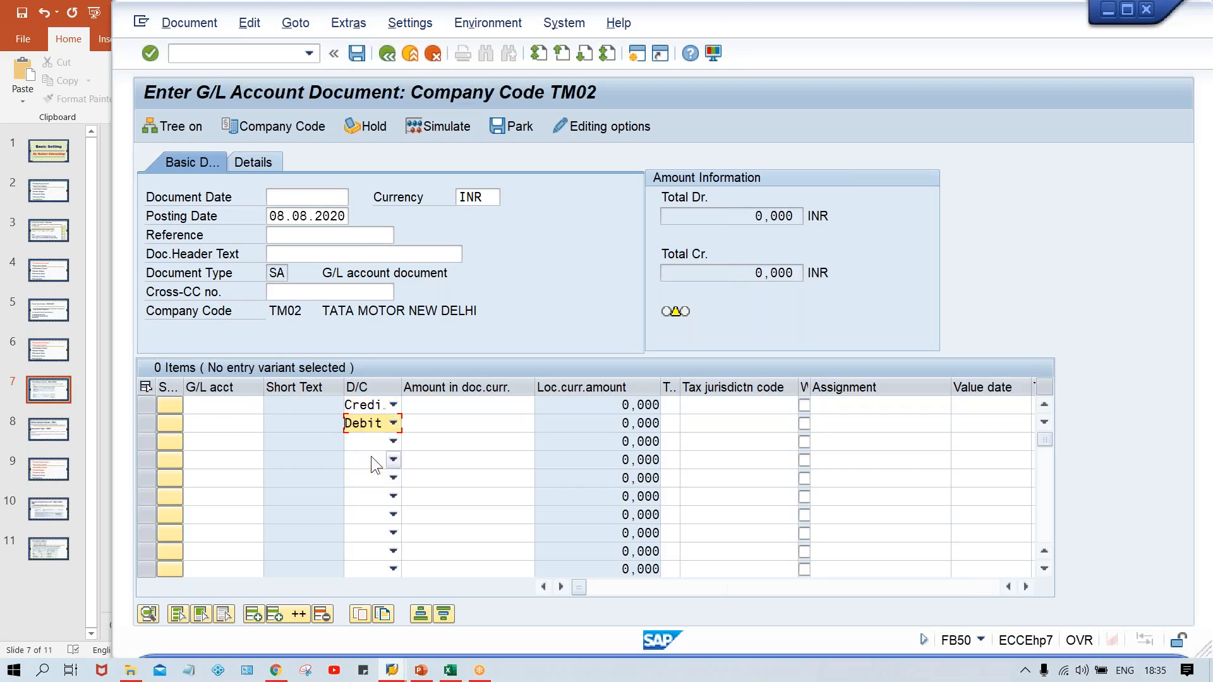
Step: Examine the line item columns of the G/L document, from G/L account and amount across to profit center and business area
click(225, 417)
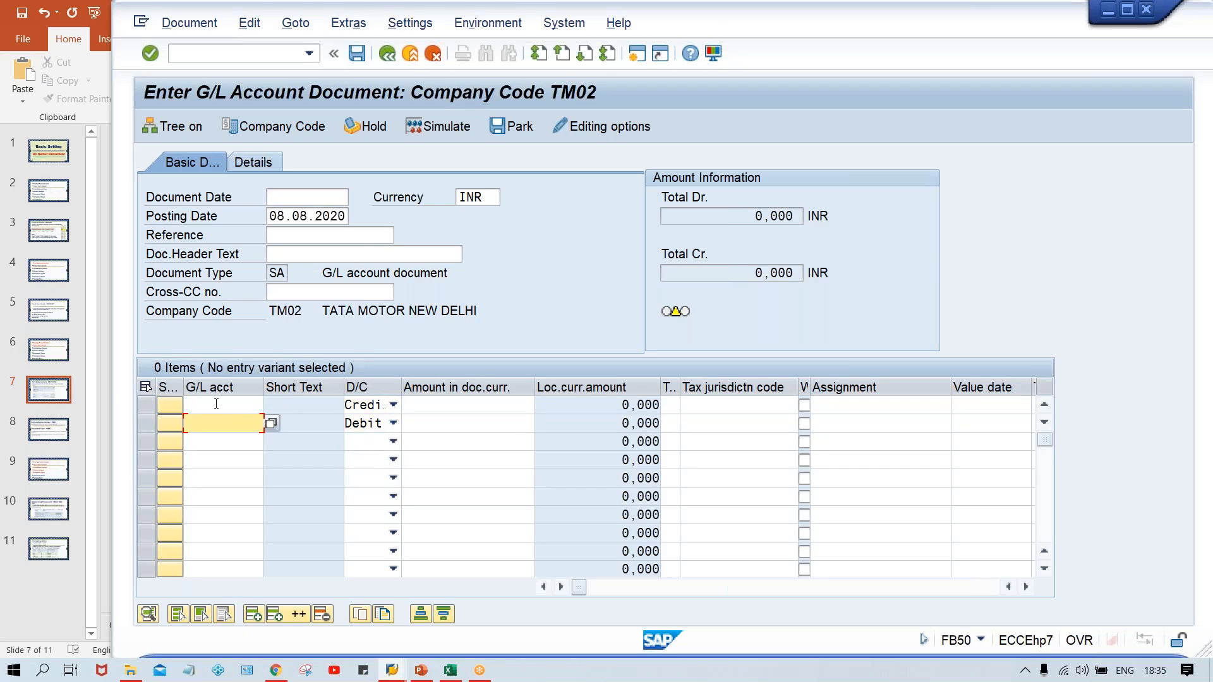
click(216, 404)
click(216, 425)
click(445, 409)
click(465, 426)
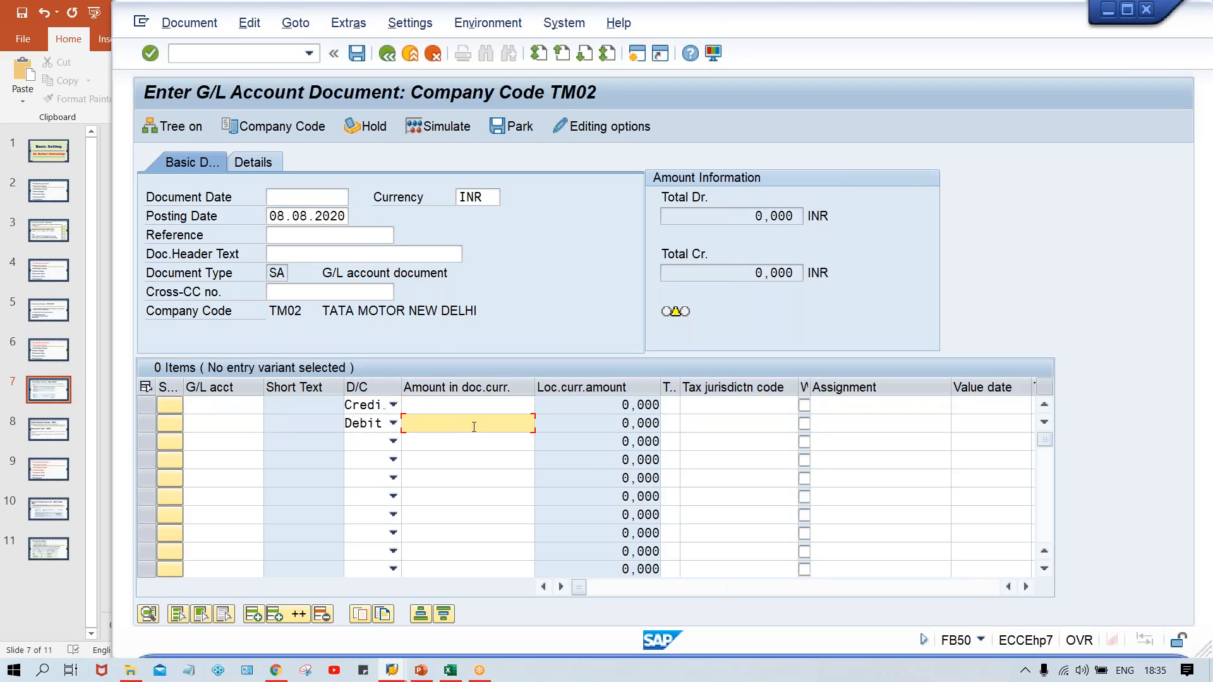
click(1026, 587)
click(1026, 587)
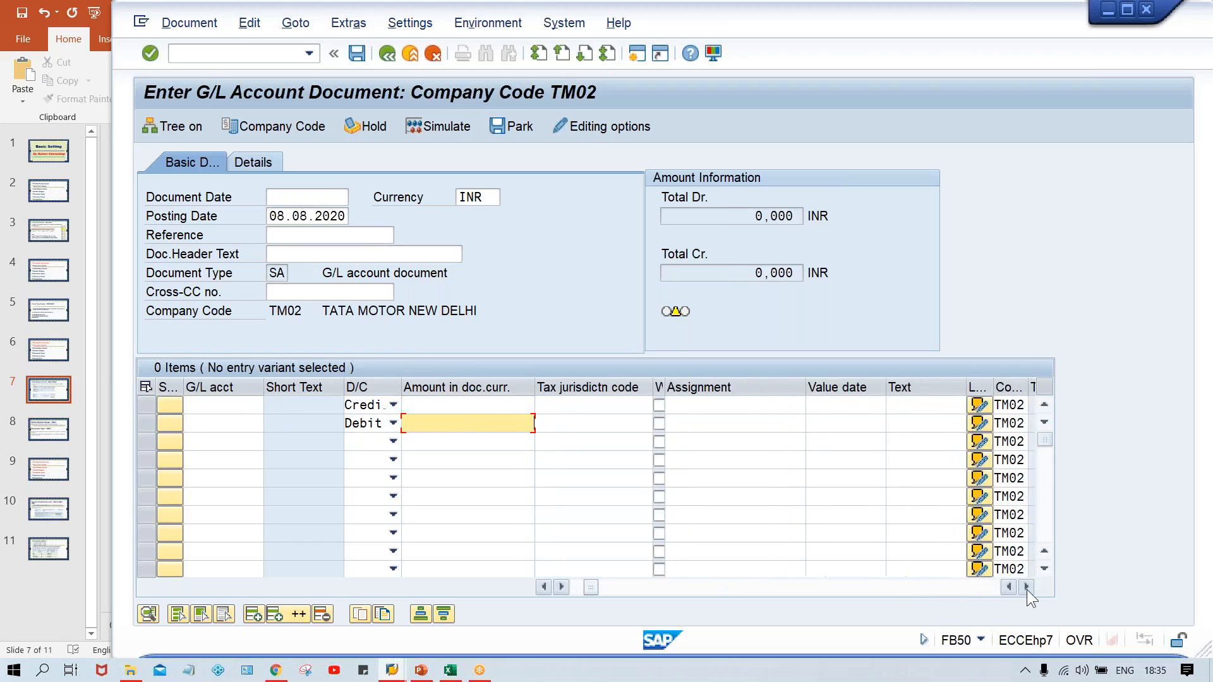
click(1026, 588)
click(1026, 588)
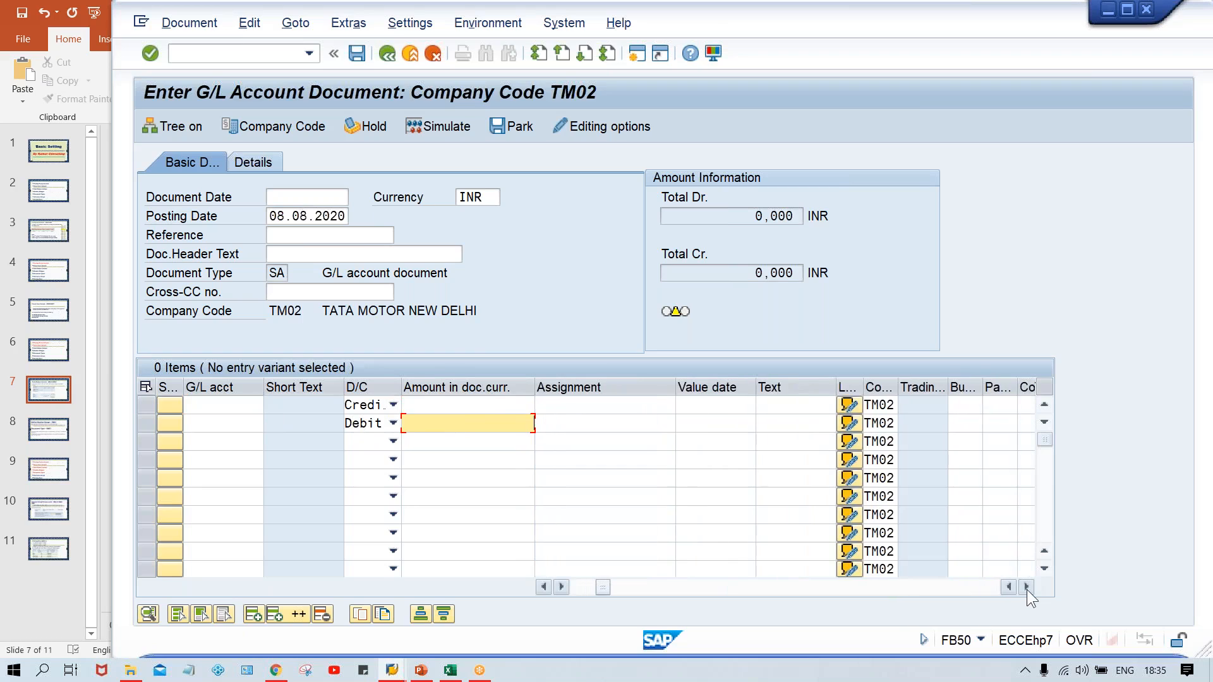
click(1026, 588)
click(1026, 588)
click(1026, 587)
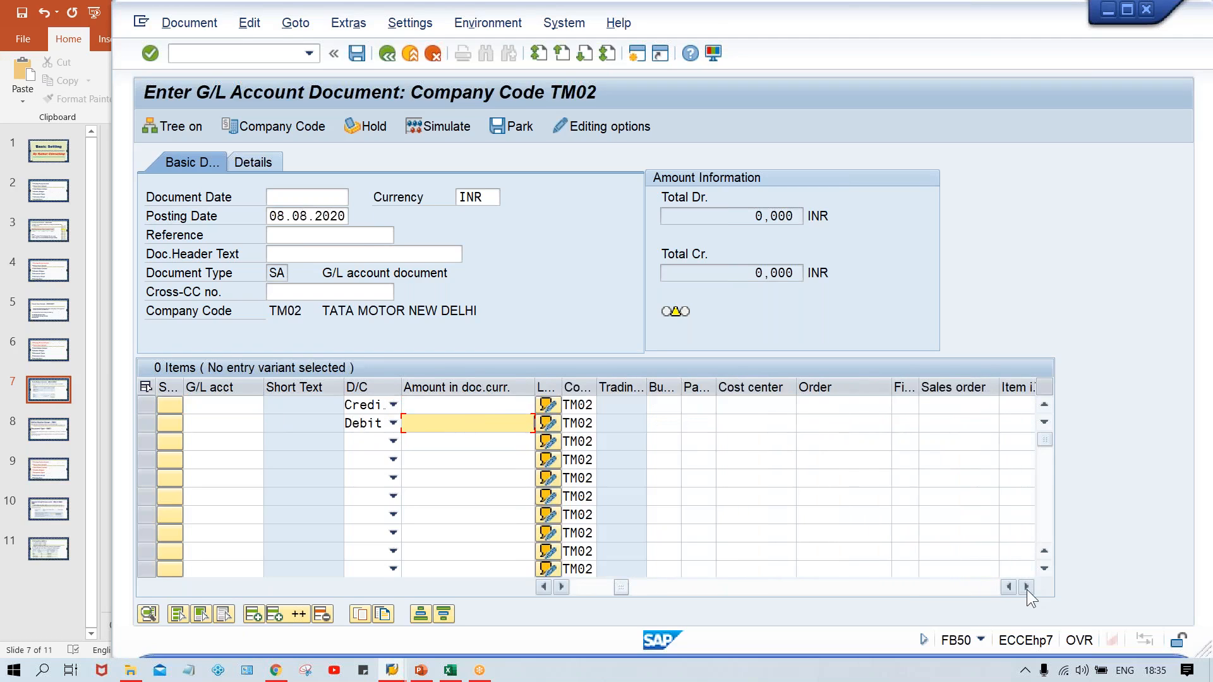
click(1025, 588)
click(1026, 588)
click(1027, 588)
click(1026, 587)
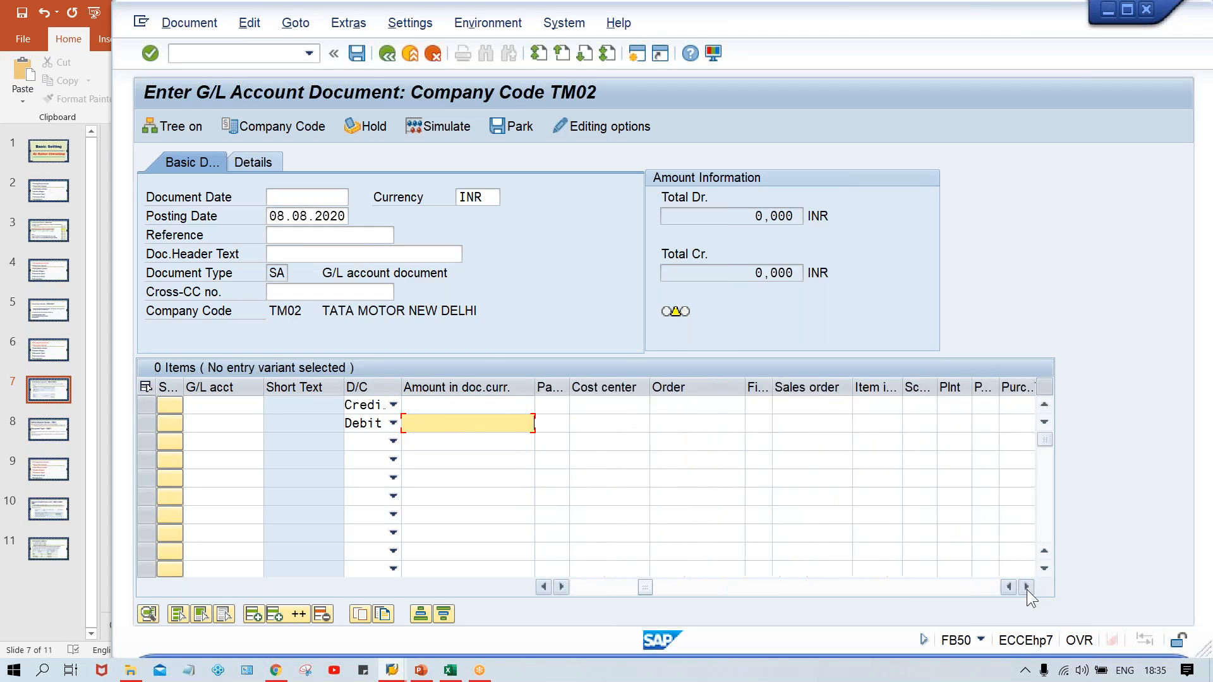
click(1027, 587)
click(1027, 587)
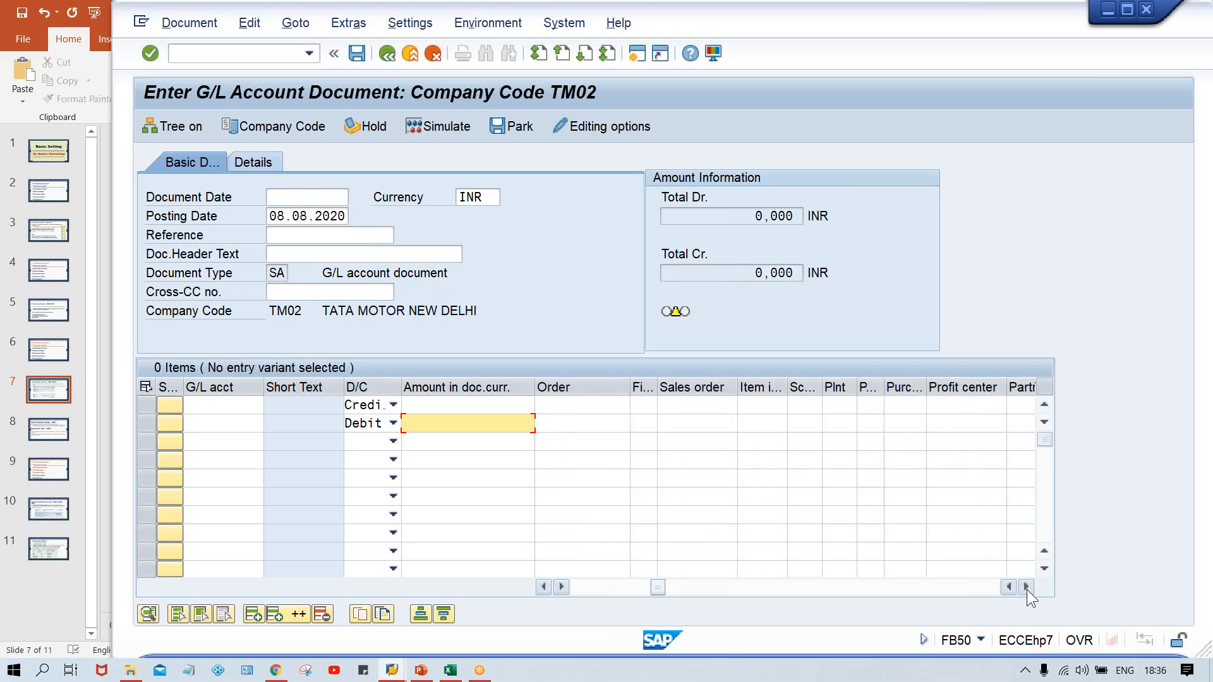
click(1025, 588)
click(1026, 587)
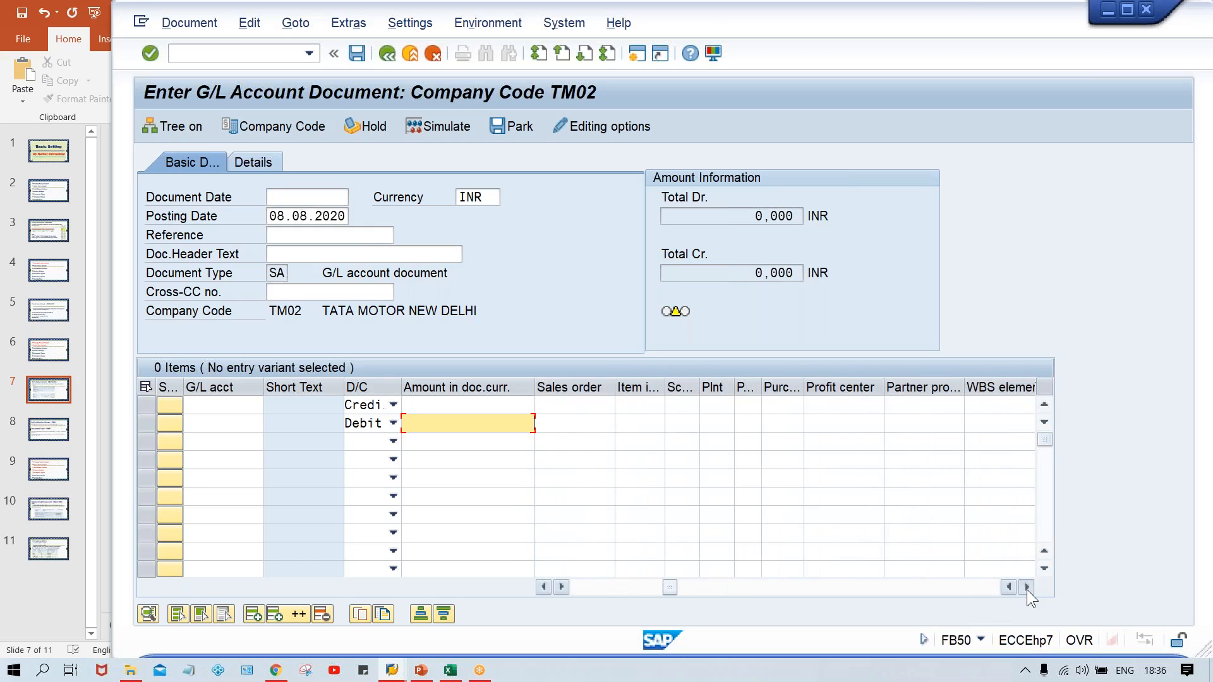
click(1025, 588)
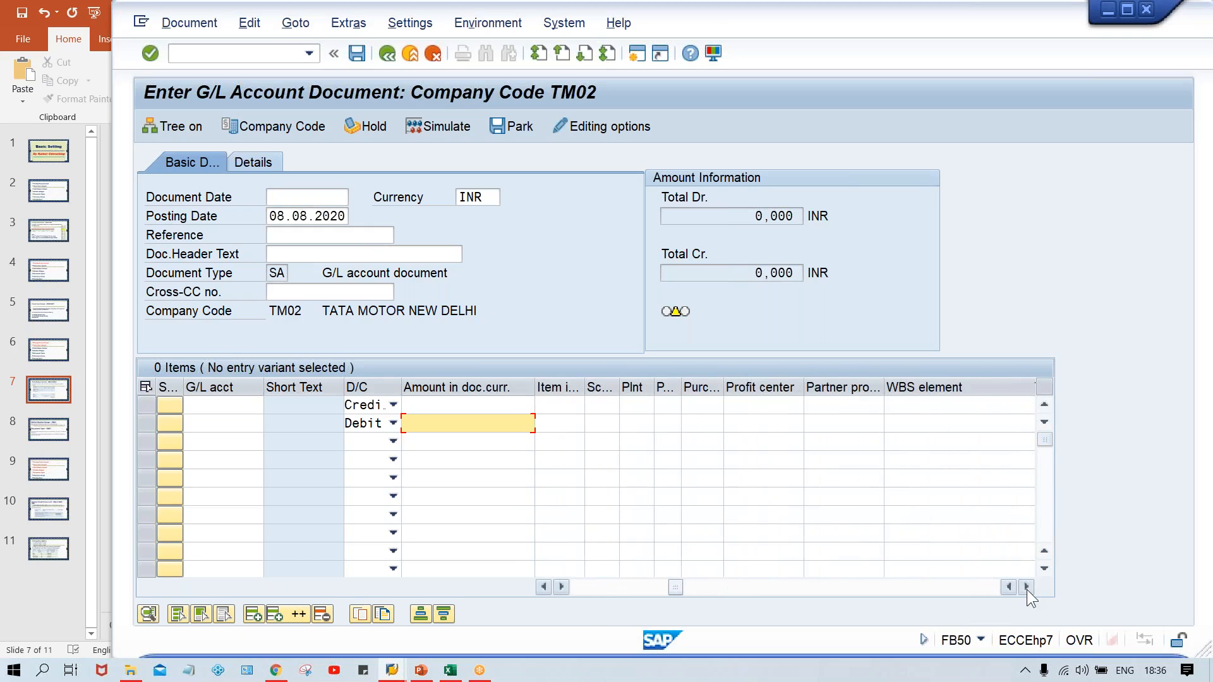
click(789, 406)
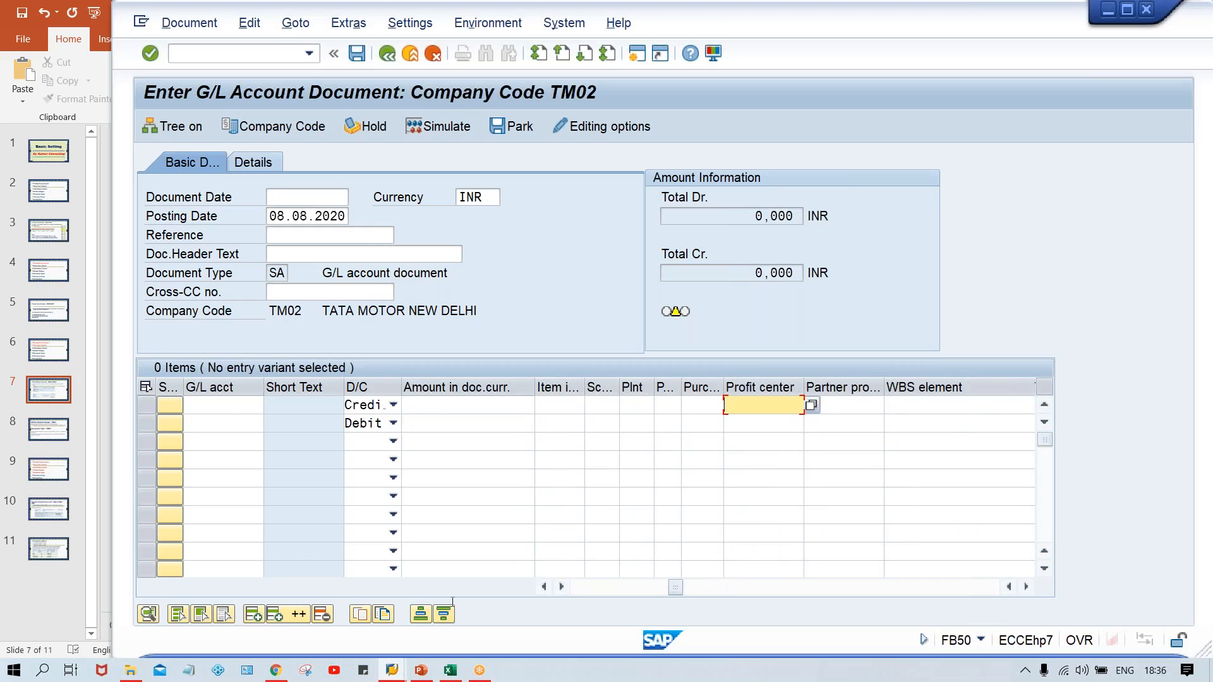
click(542, 586)
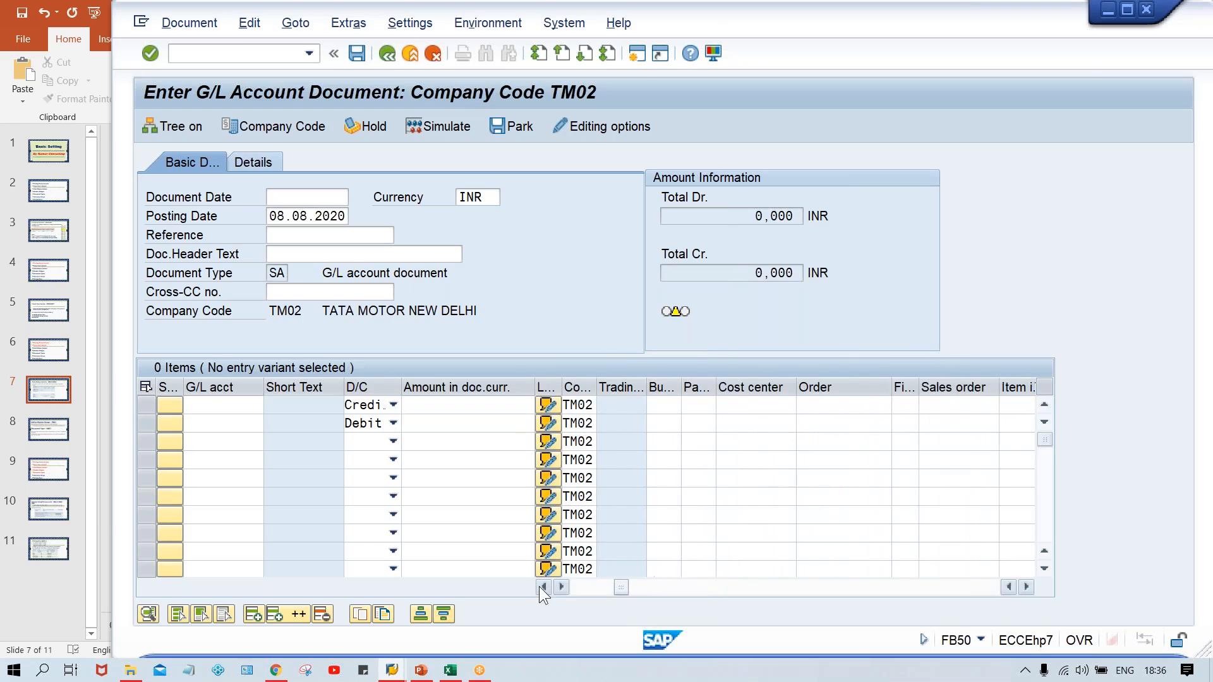
click(661, 408)
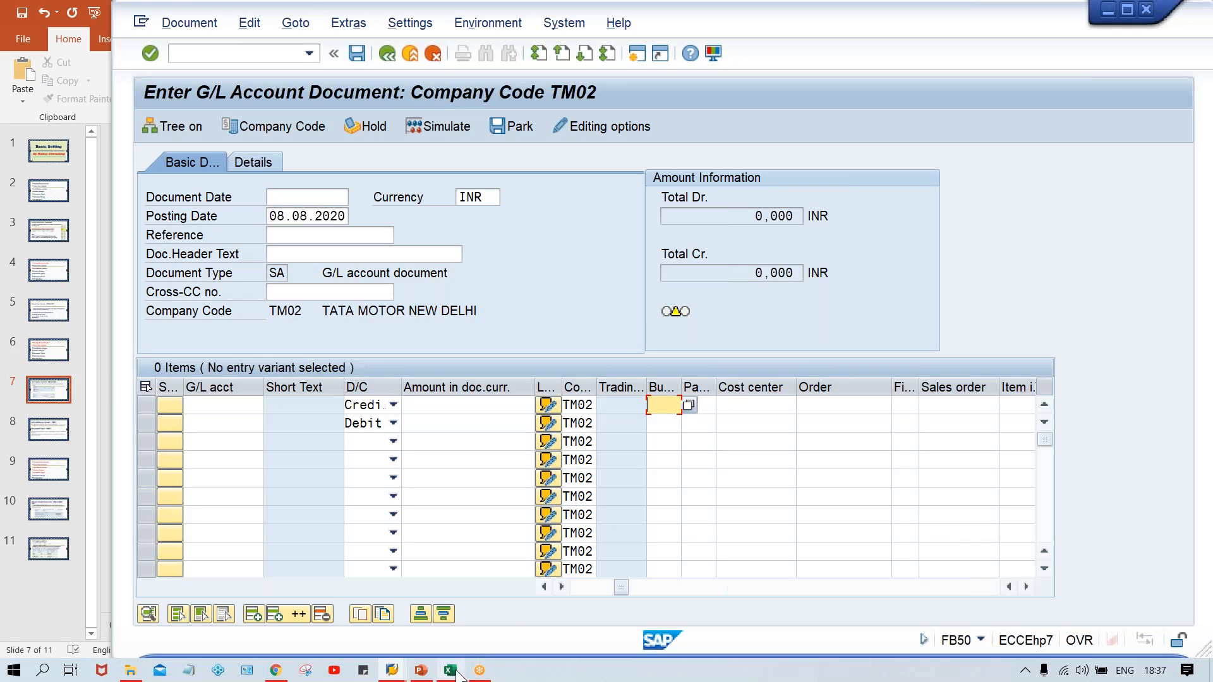
Step: Switch to the PowerPoint presentation and view the Field Status Variant - OBC4/OBC5 slide
mouse_move(419, 676)
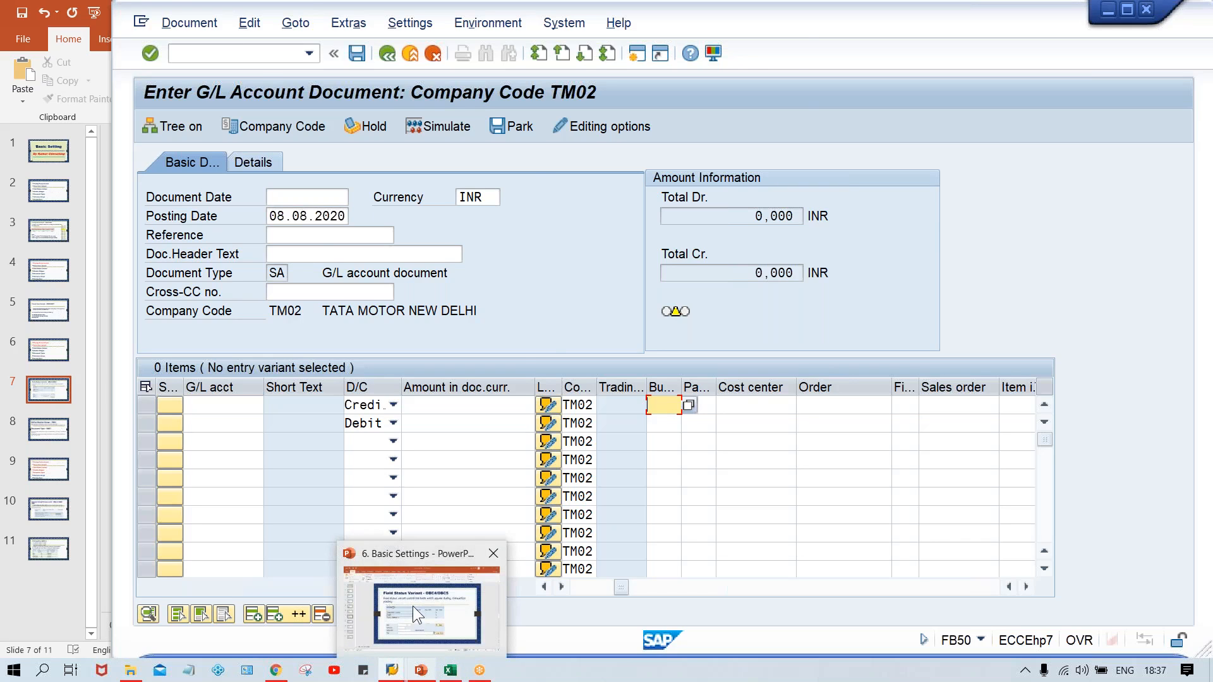
click(412, 606)
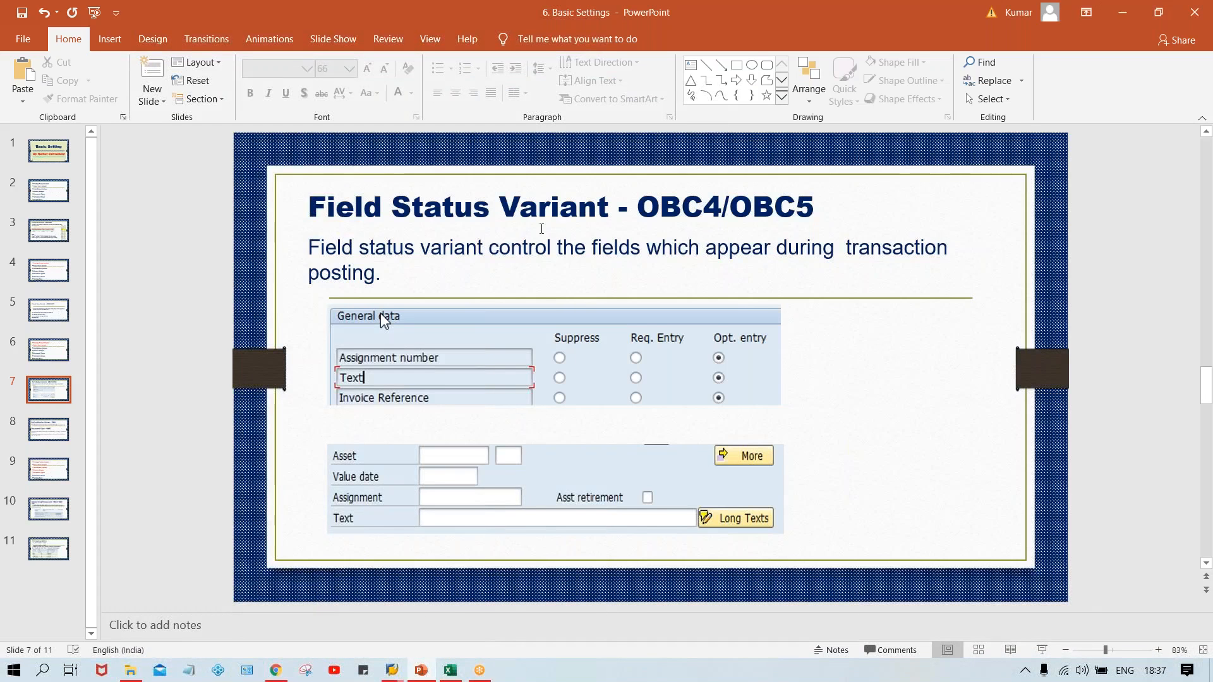
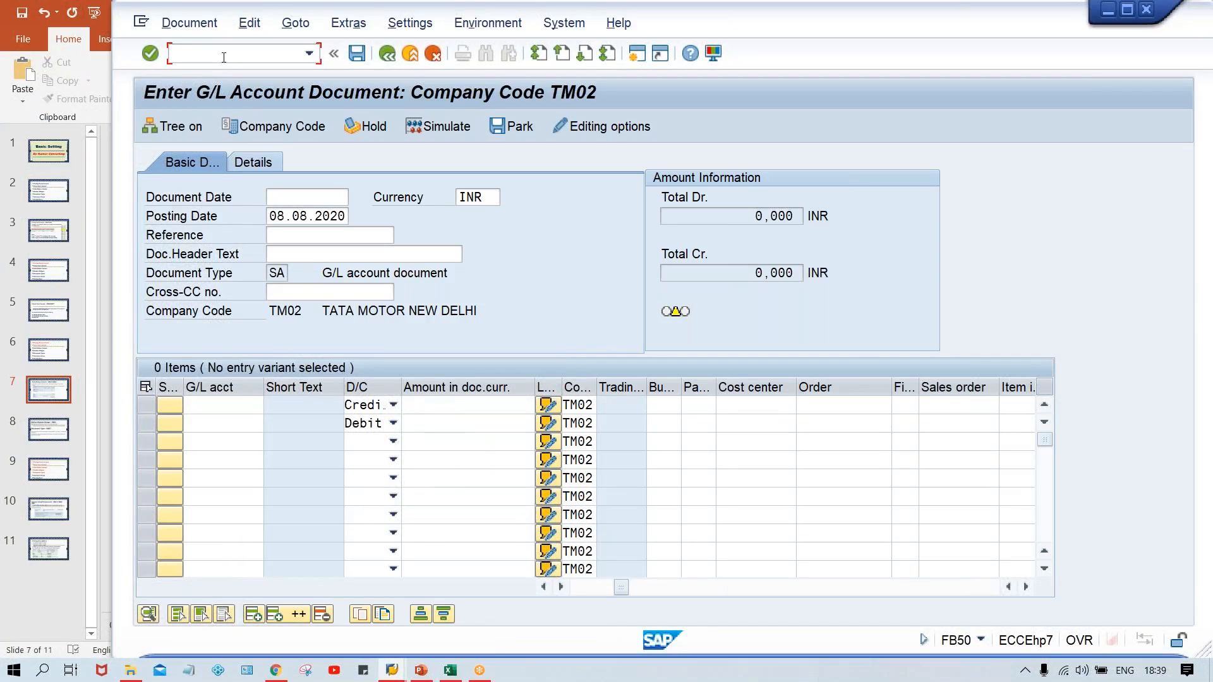
Step: Open the field status variants in SAP with /nobc4 and start copying variant 0001
text(/nobc4)
key(Return)
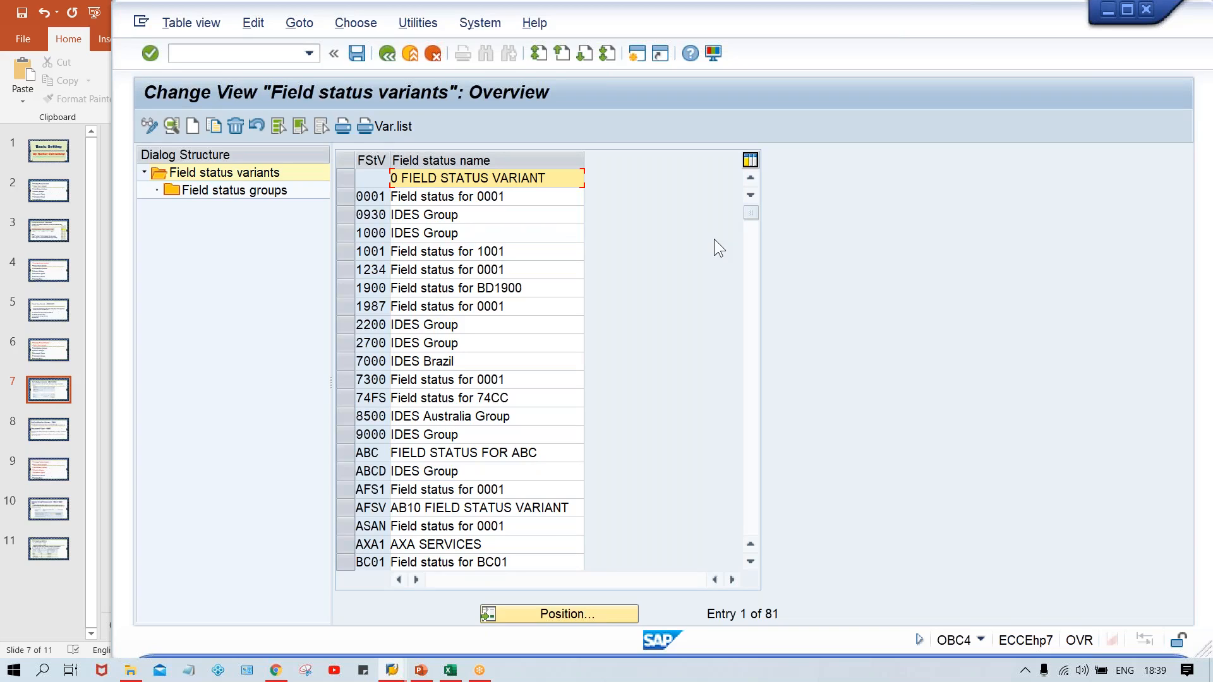
click(343, 195)
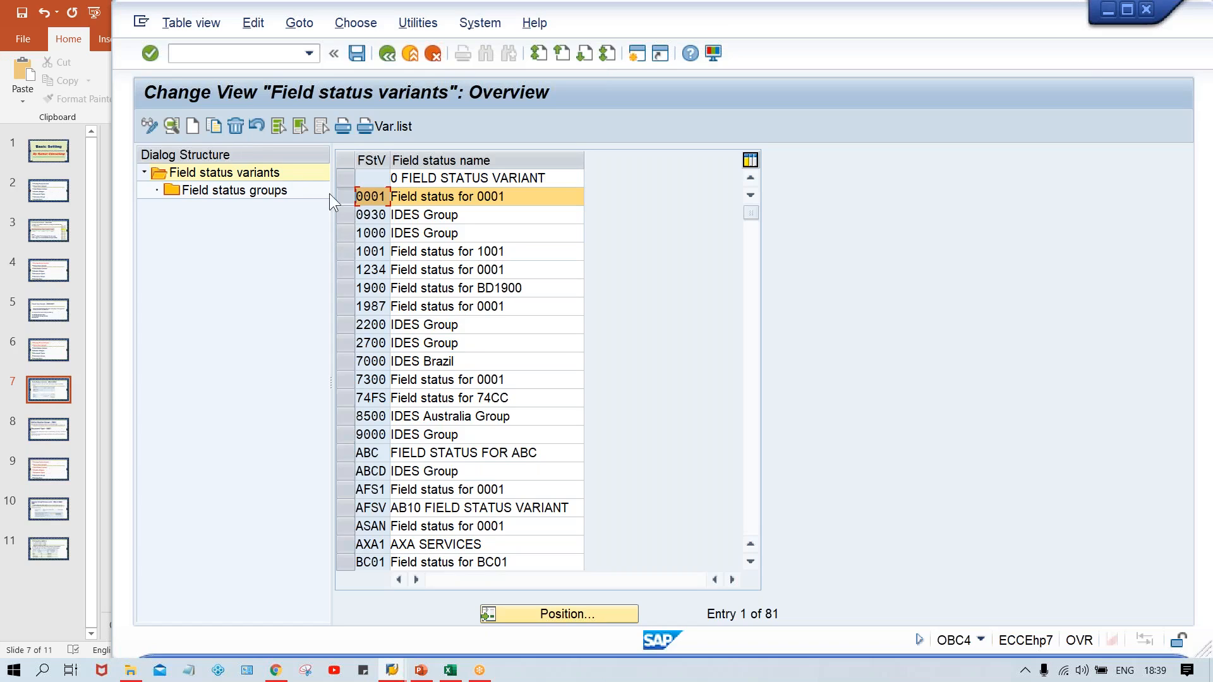
click(214, 123)
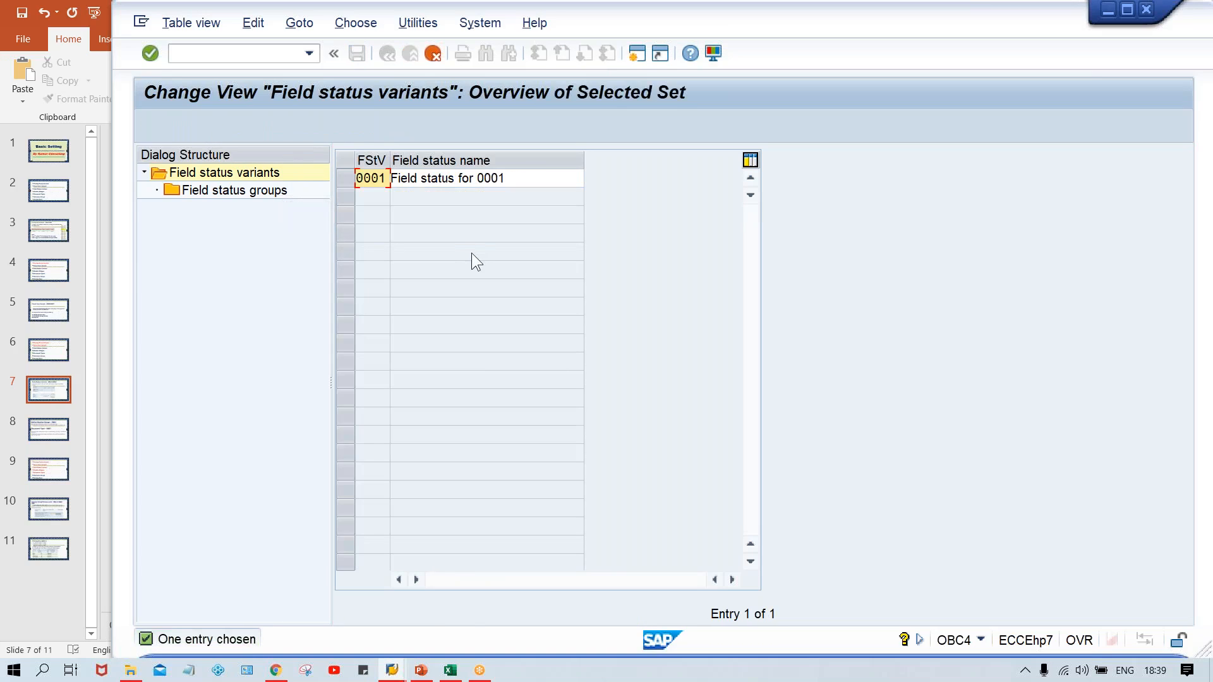
Step: Give the copied variant the key TFSV and the field status name "Field status for TM00"
key(Caps_Lock)
text(TFSV)
key(Tab)
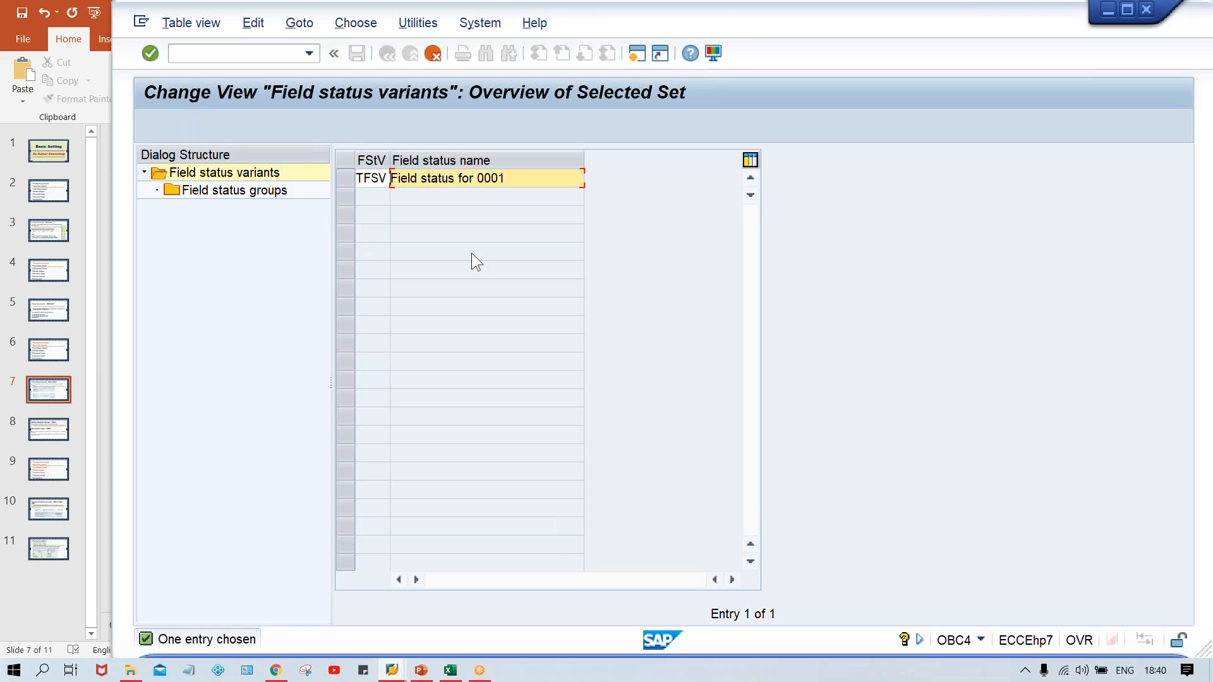
key(Delete)
key(Delete)
key(Delete)
key(Delete)
key(Delete)
key(Delete)
key(Delete)
key(Delete)
key(Delete)
key(Delete)
key(Delete)
key(Delete)
key(Delete)
key(Delete)
key(Delete)
key(Delete)
key(Delete)
key(Delete)
key(Delete)
key(Delete)
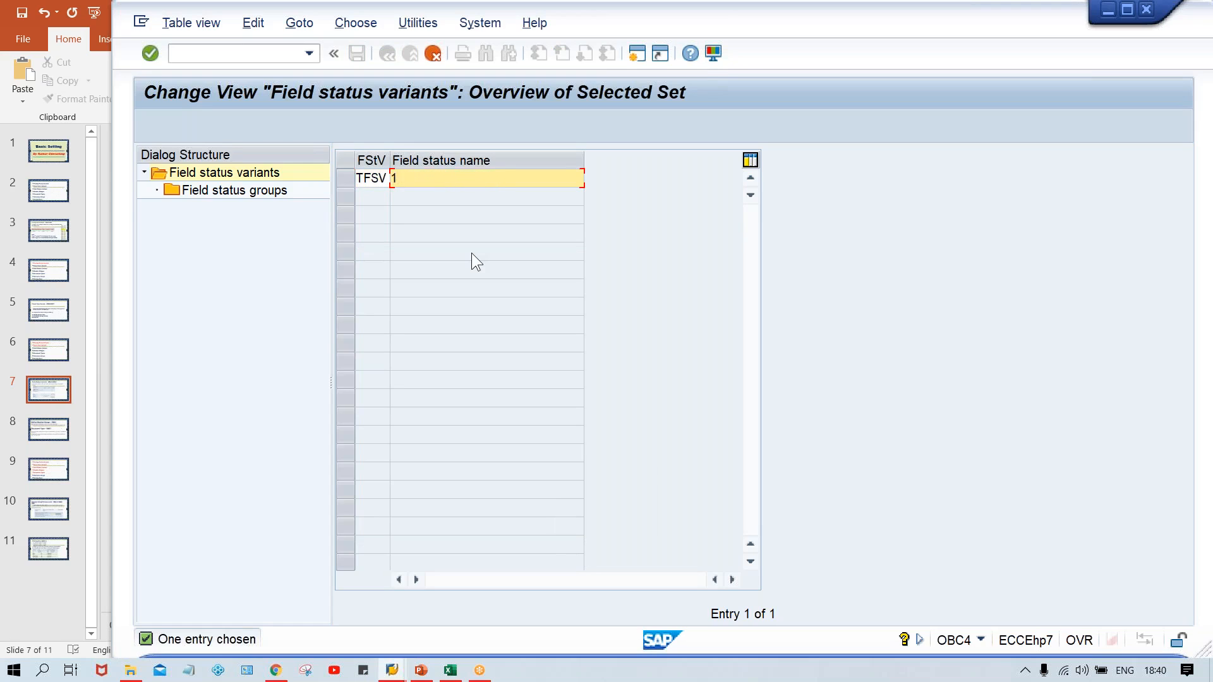
key(Down)
key(Down)
key(Down)
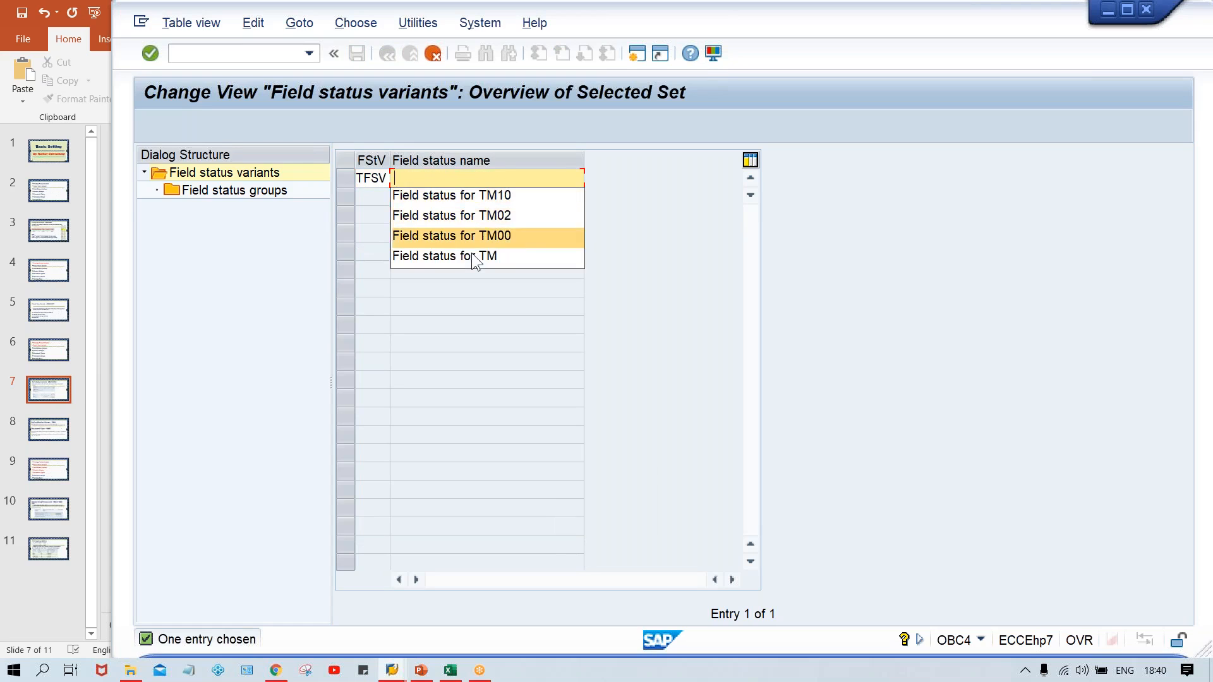
key(Return)
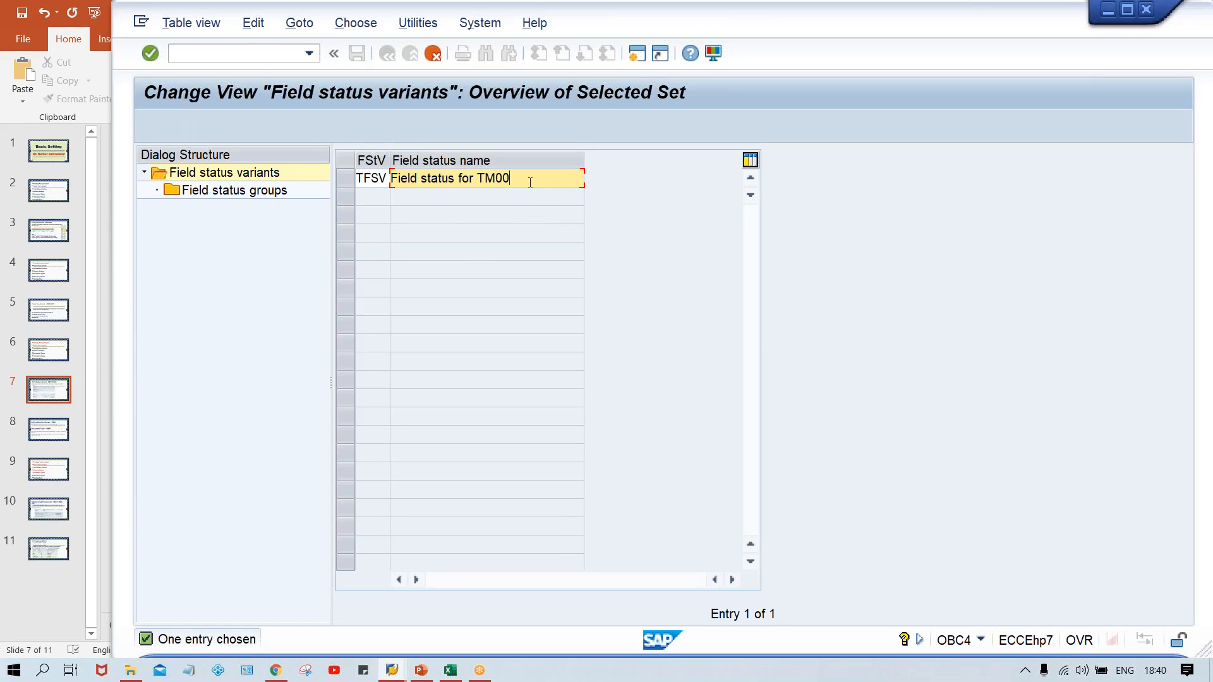
Step: Confirm the copy of the variant including all dependent entries, and select the new TFSV row
key(Return)
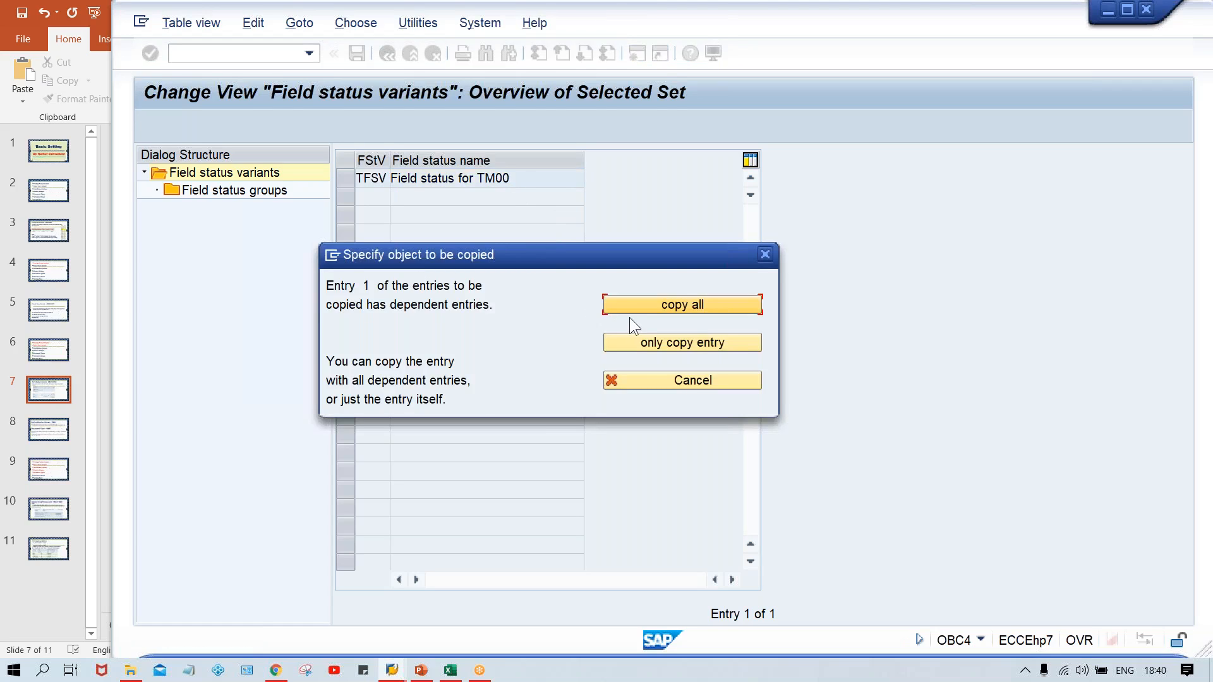
click(690, 306)
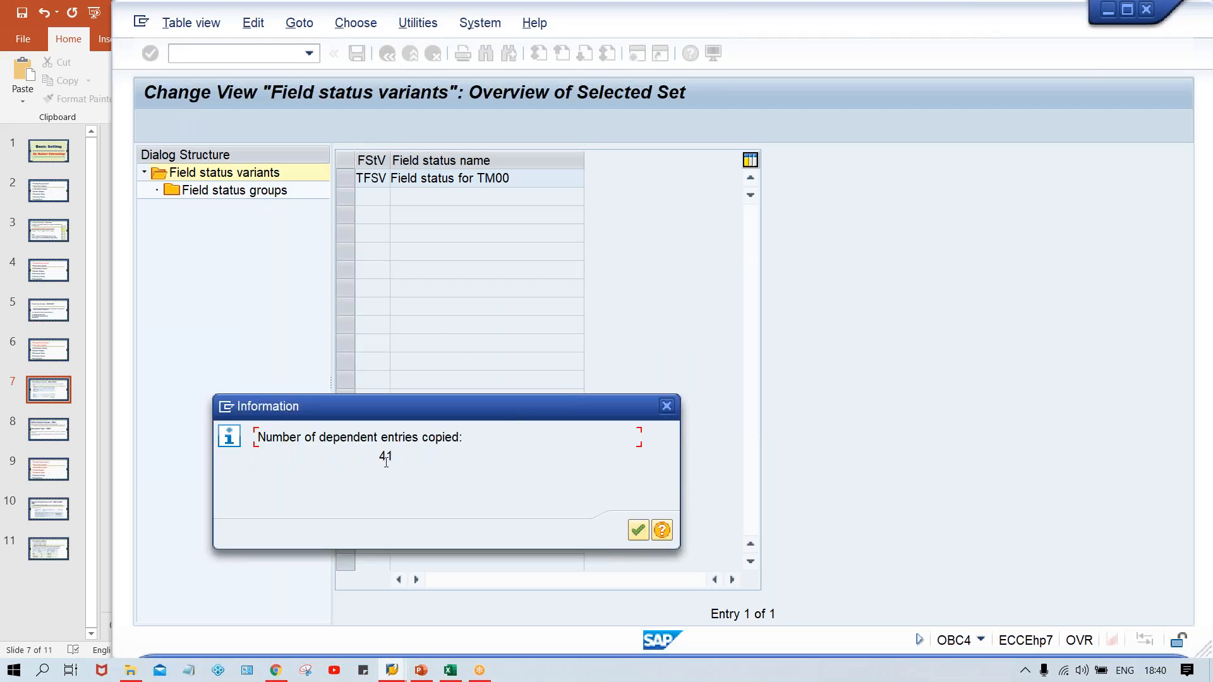
click(666, 407)
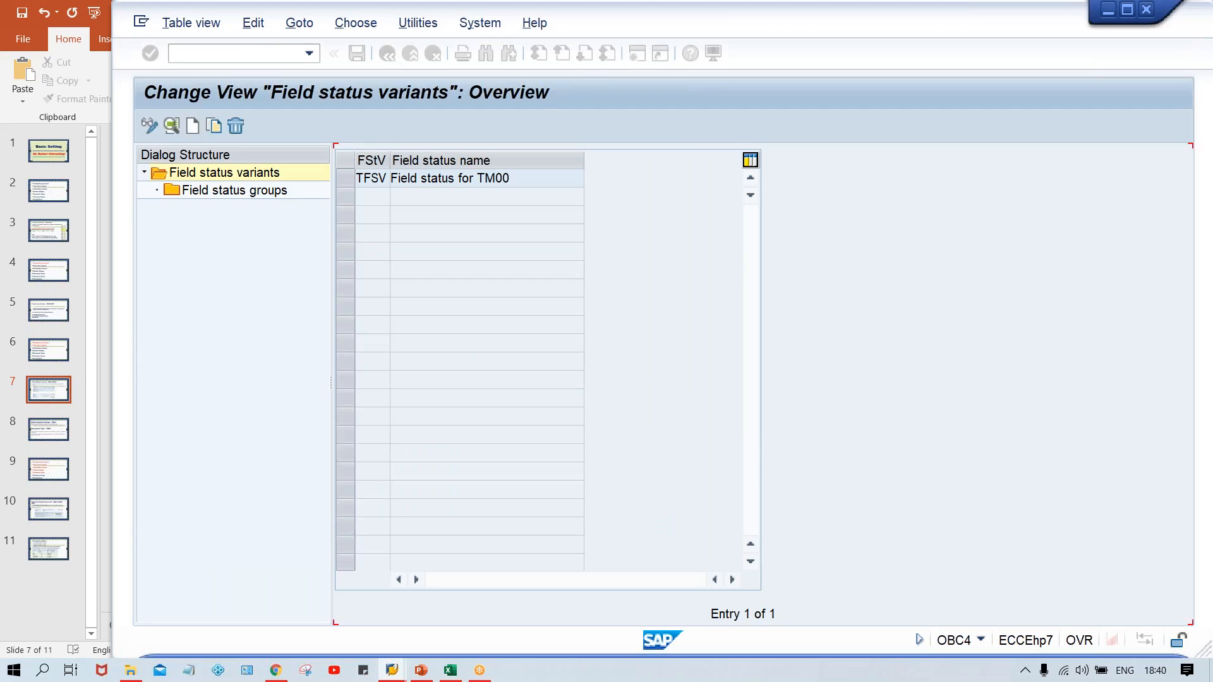
click(342, 181)
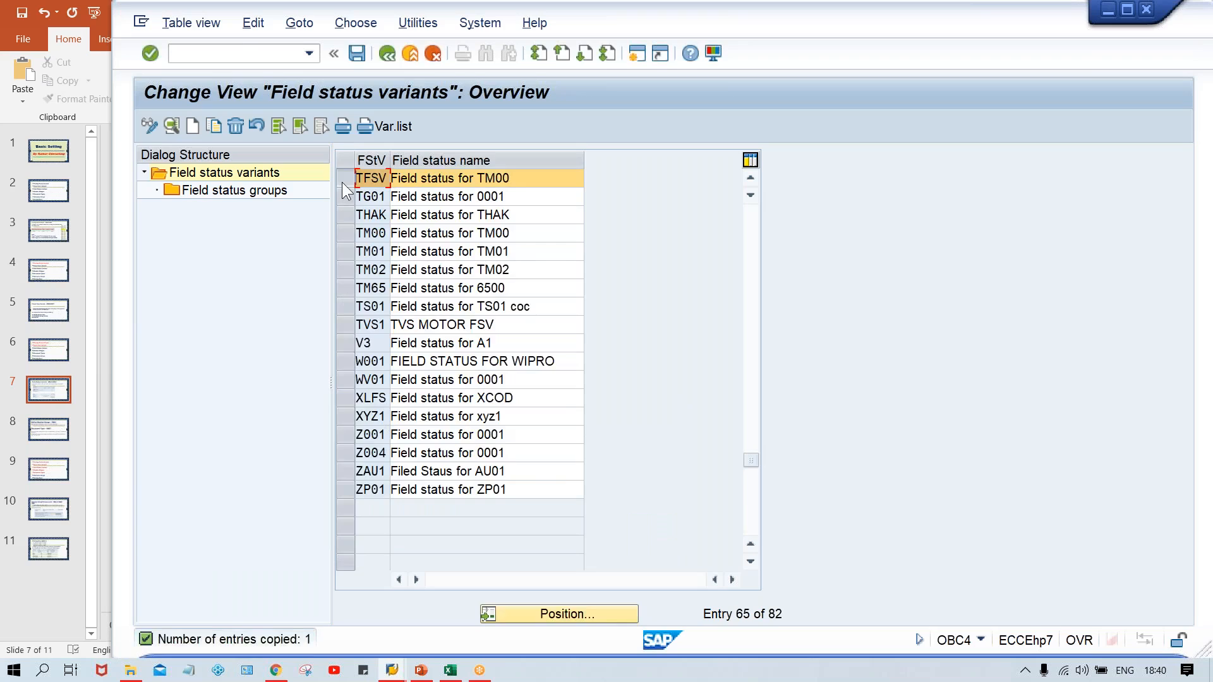
Step: Open the field status groups of variant TFSV and display the General data fields of group G001
click(243, 191)
double_click(240, 193)
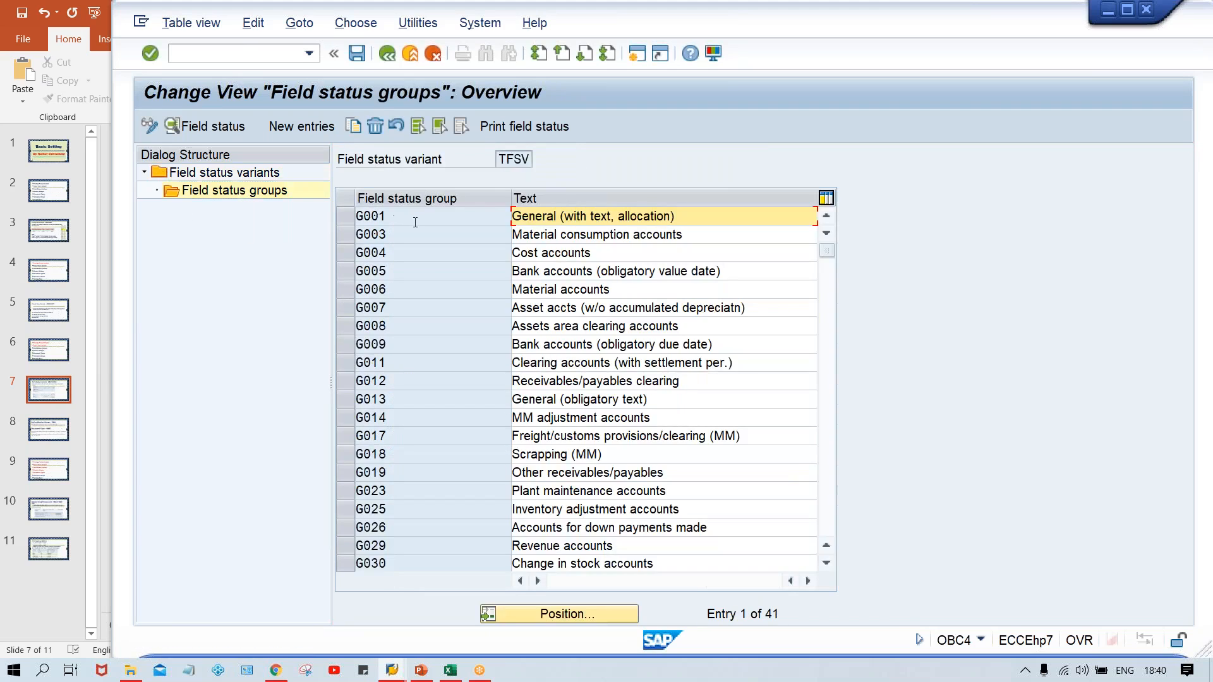
click(415, 222)
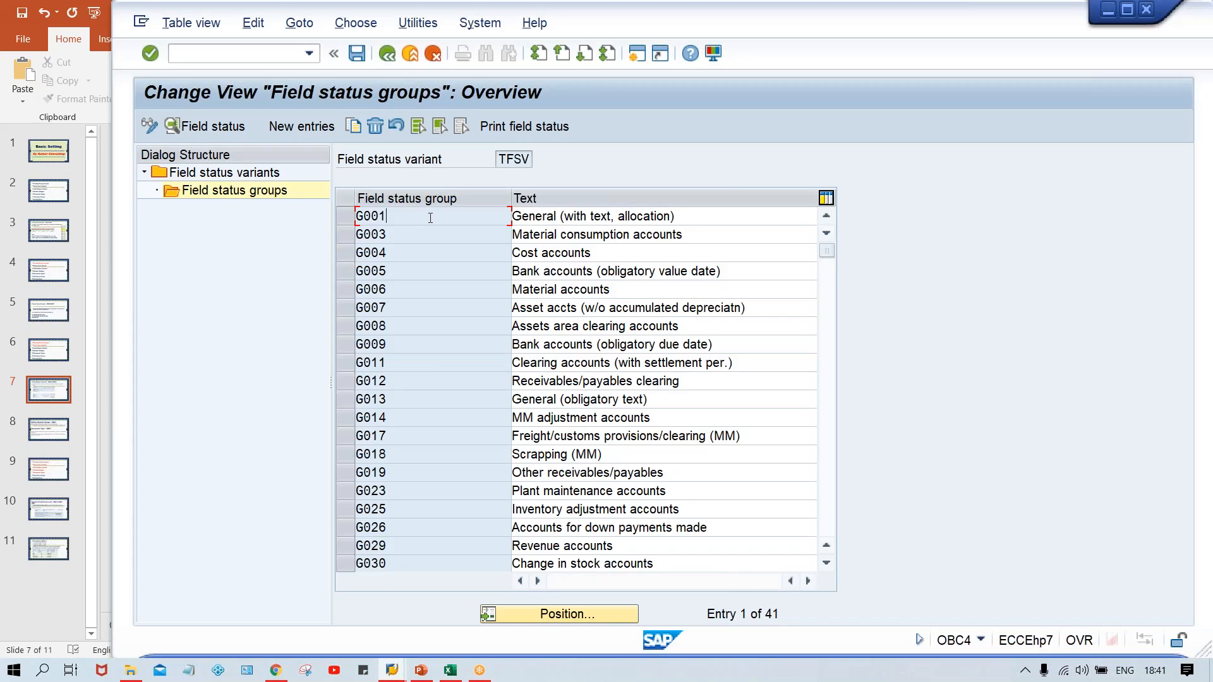
double_click(412, 218)
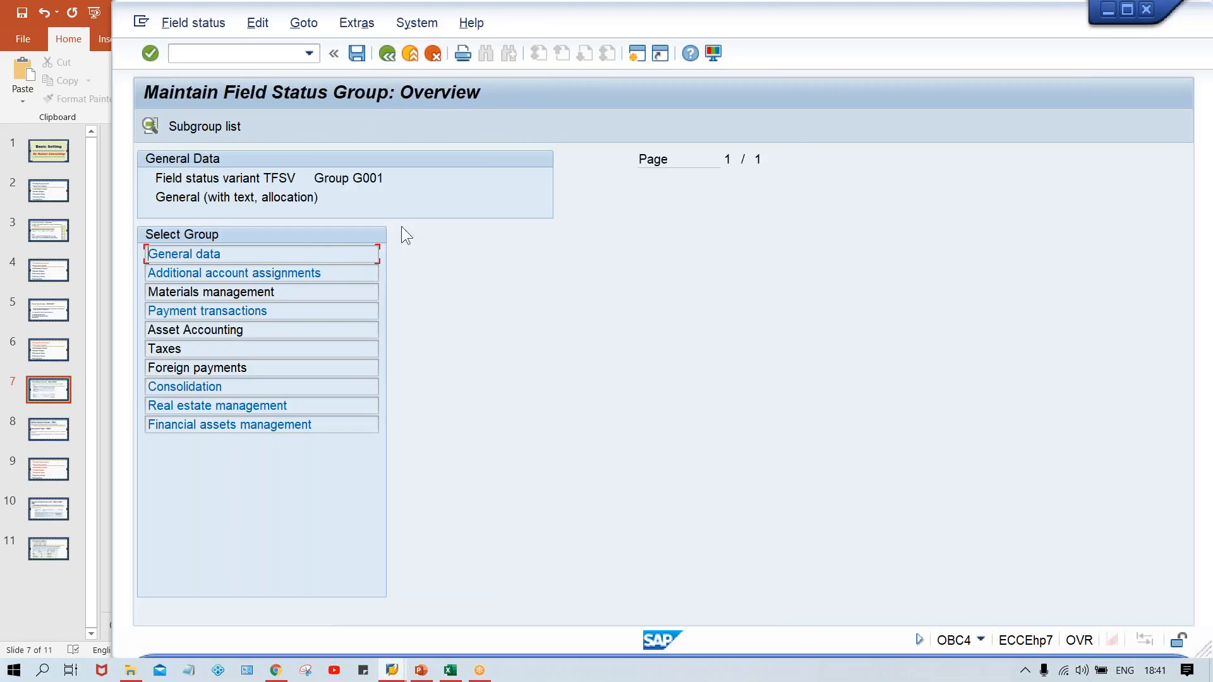
click(286, 254)
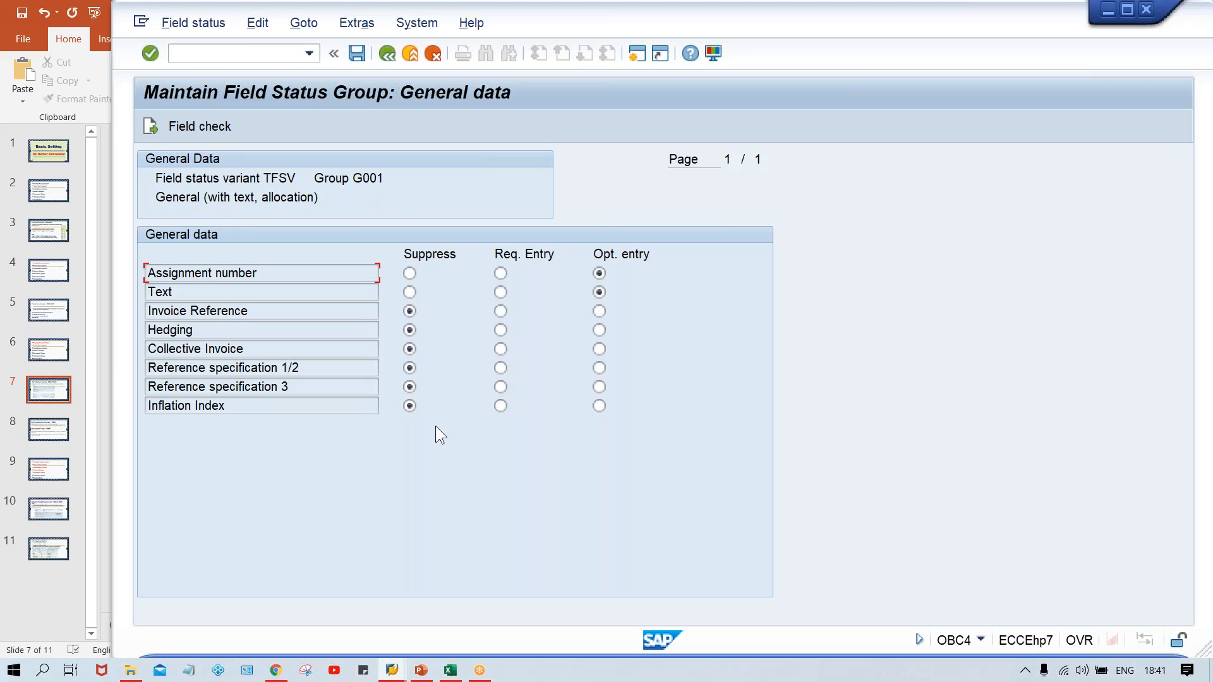
Step: Return from the General data fields to the field status groups list of variant TFSV
click(385, 55)
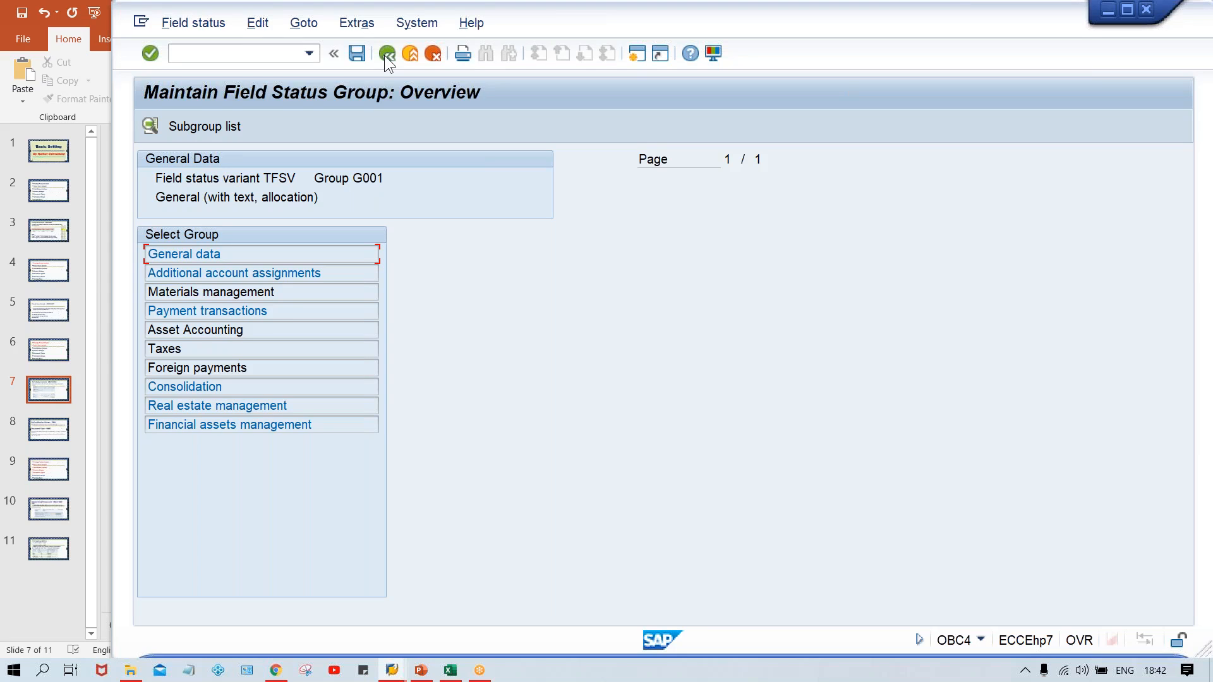
click(386, 54)
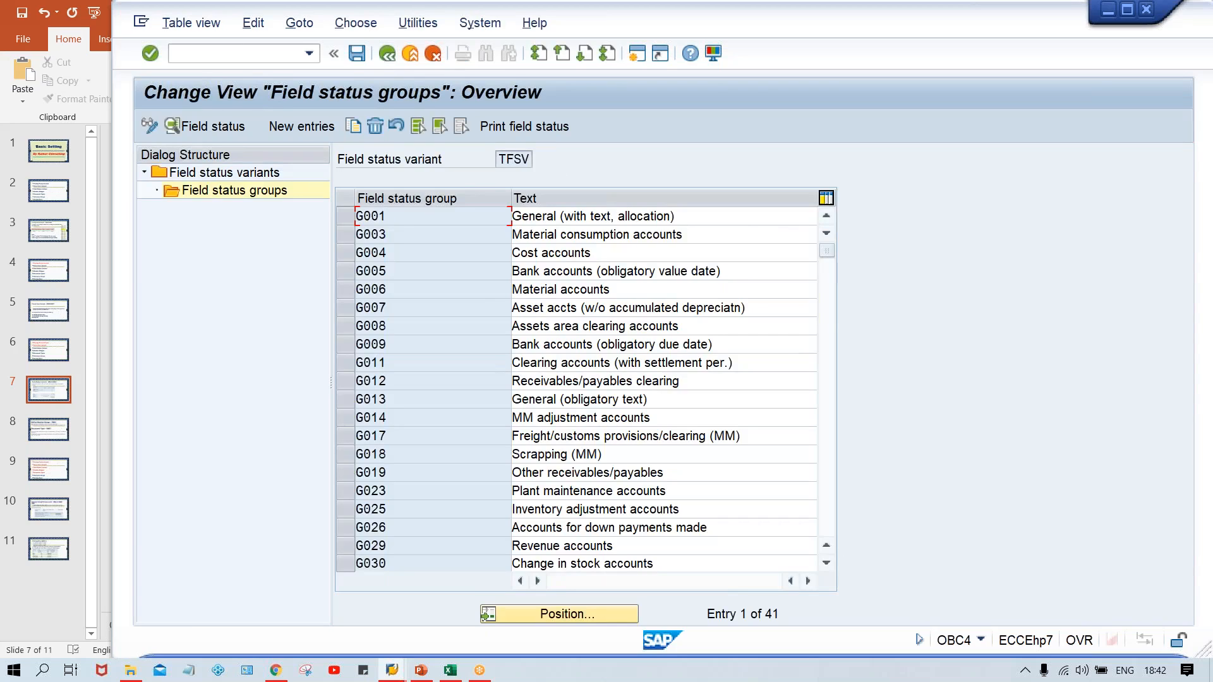
drag(499, 161, 552, 159)
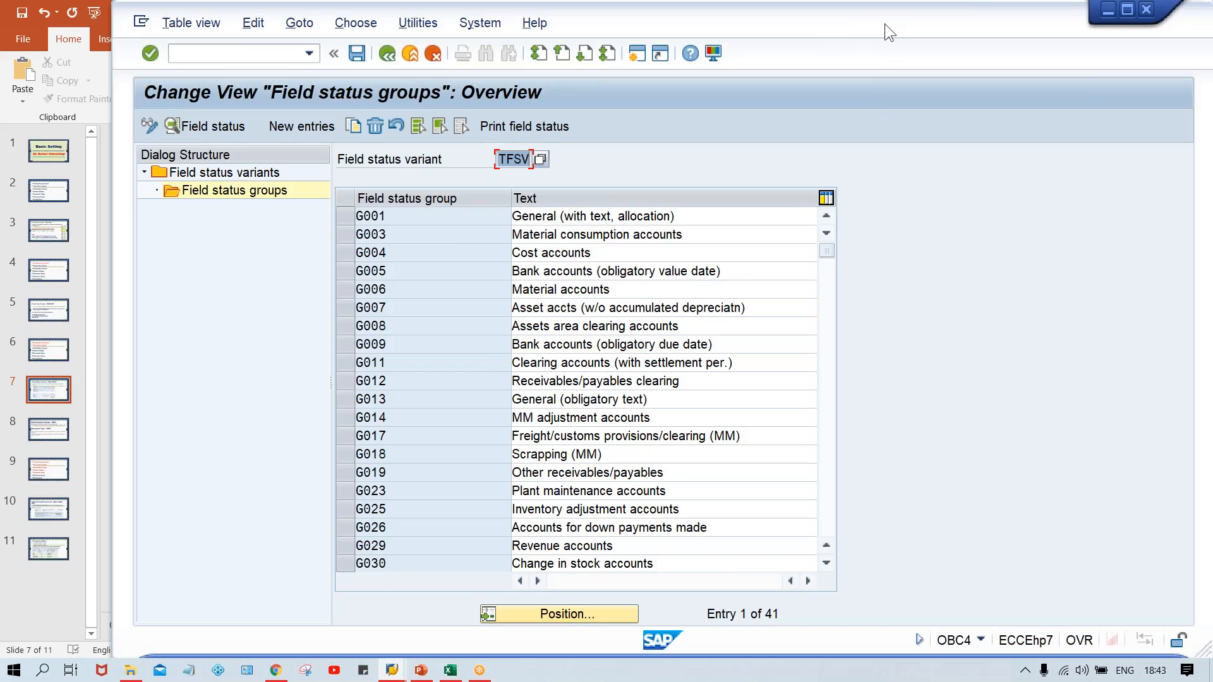
Step: Try to open the company code to field status variant assignment with /NOBC5, and decline displaying the locked data
click(235, 53)
text(/NOB)
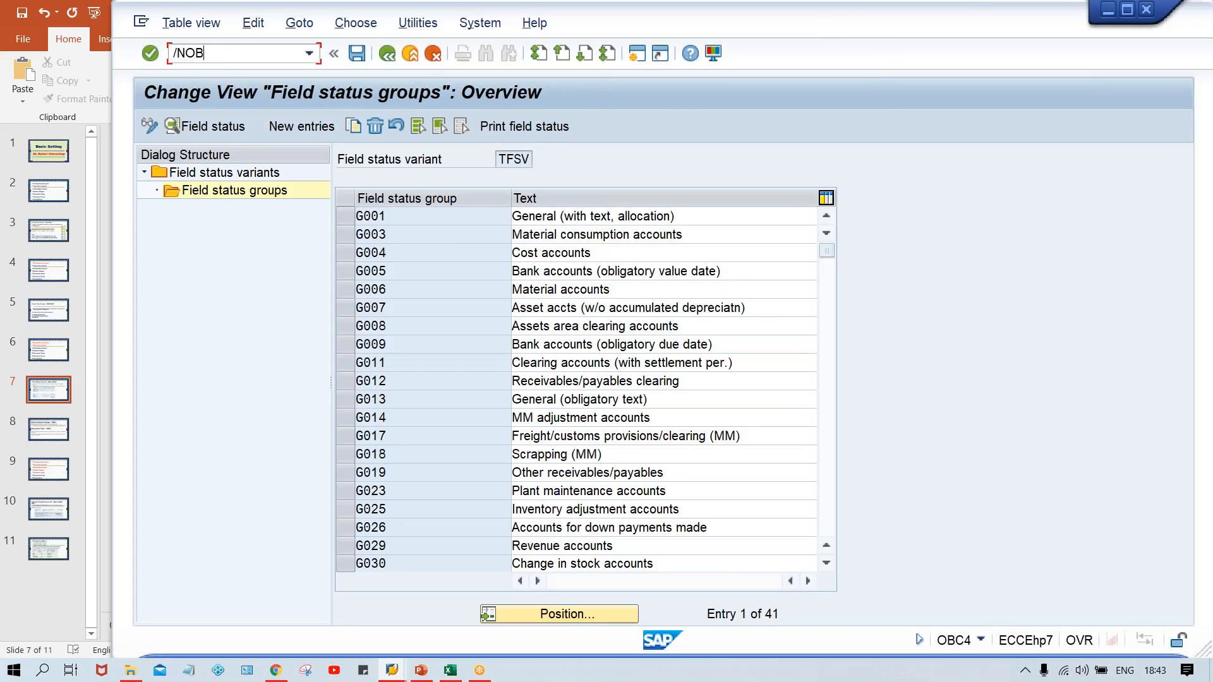
text(C5)
key(Return)
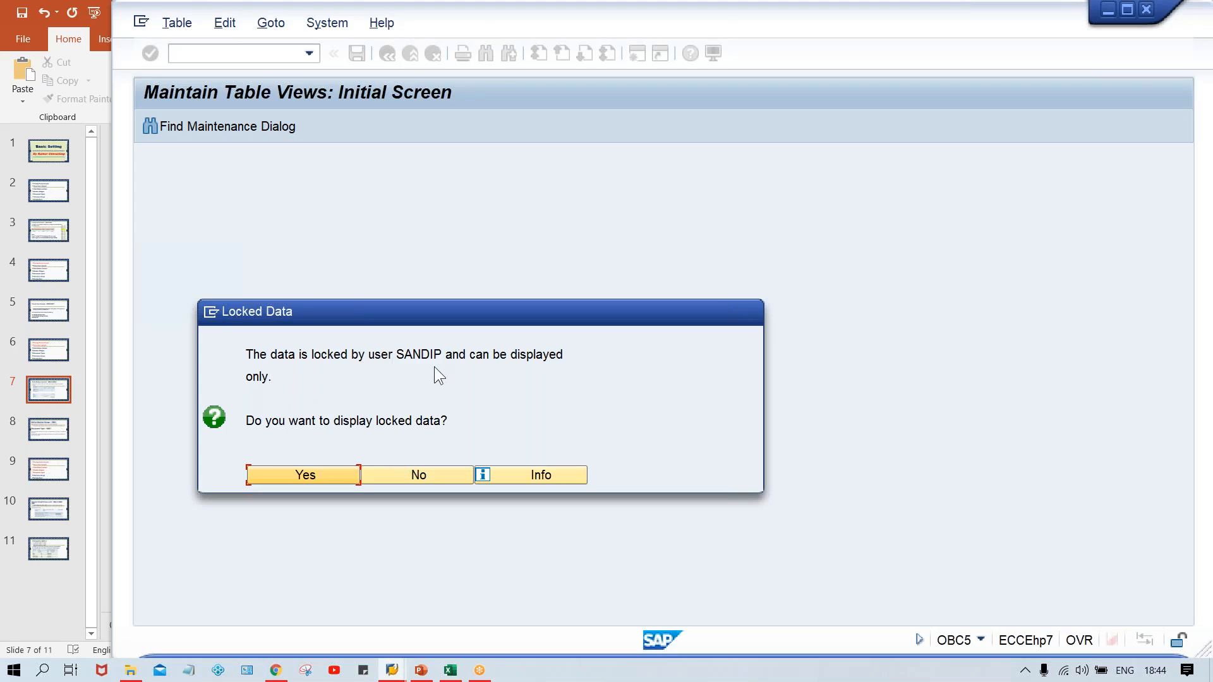
click(411, 471)
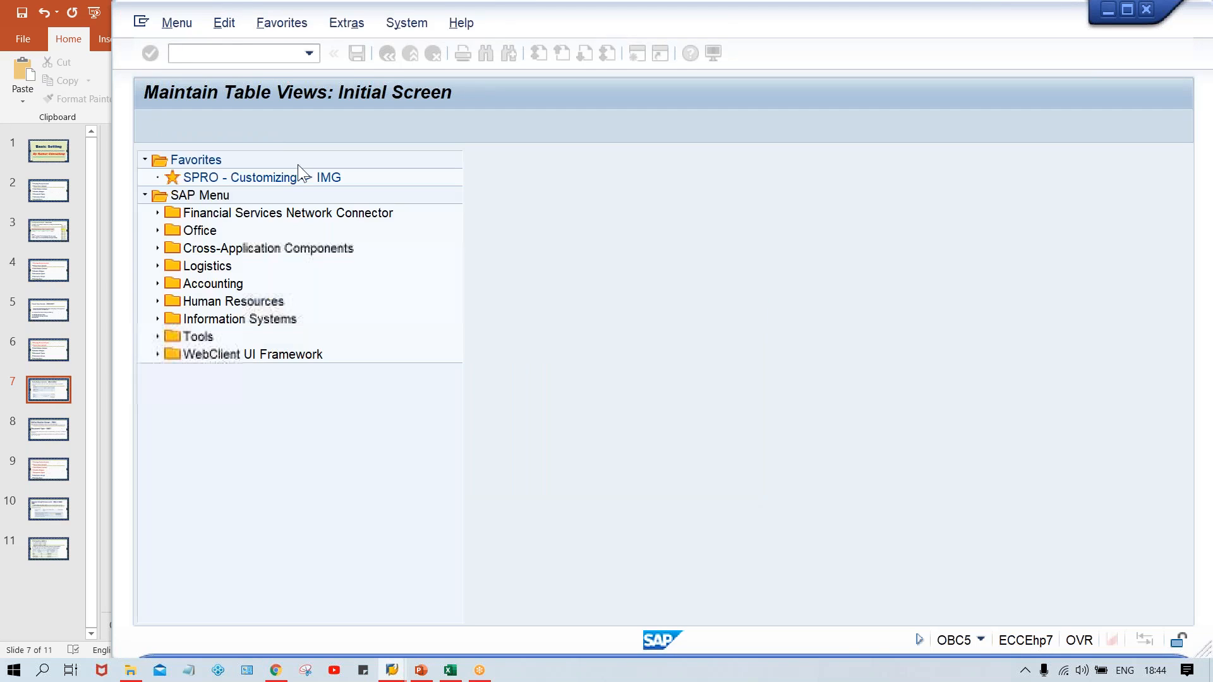
Step: Open transaction SM12, clear the user name filter, and list the lock entries of all users in client 800
click(205, 53)
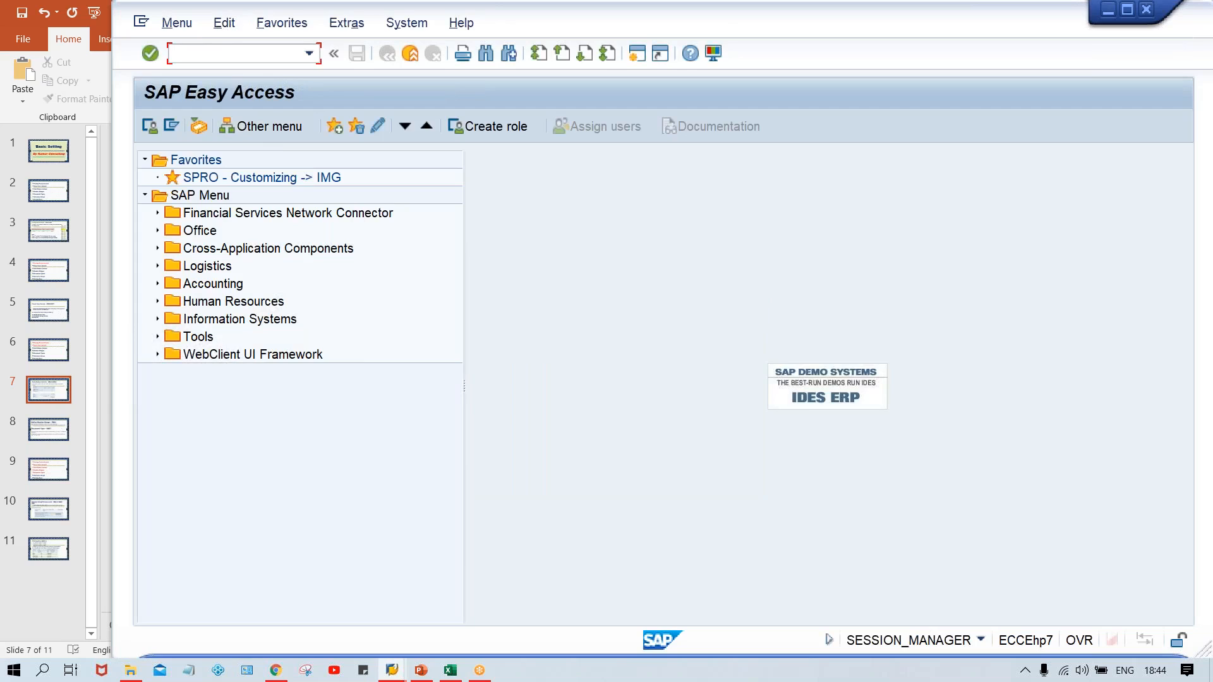
text(SM12)
key(Return)
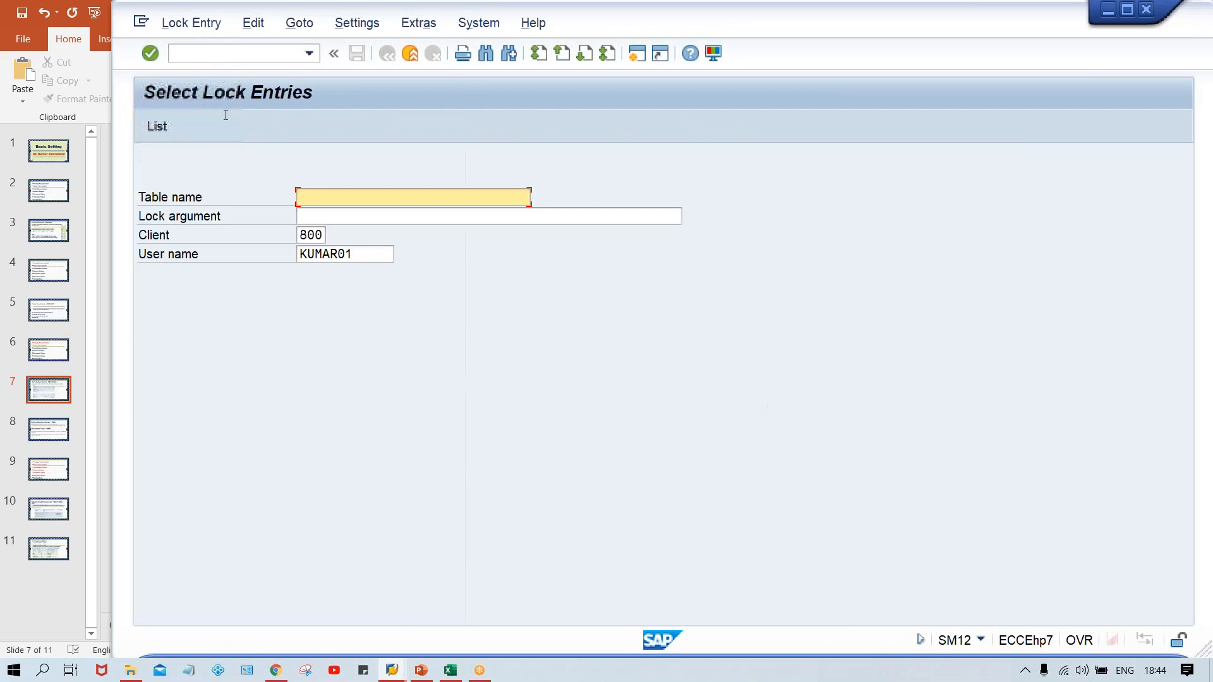
drag(368, 254, 298, 254)
key(BackSpace)
key(Return)
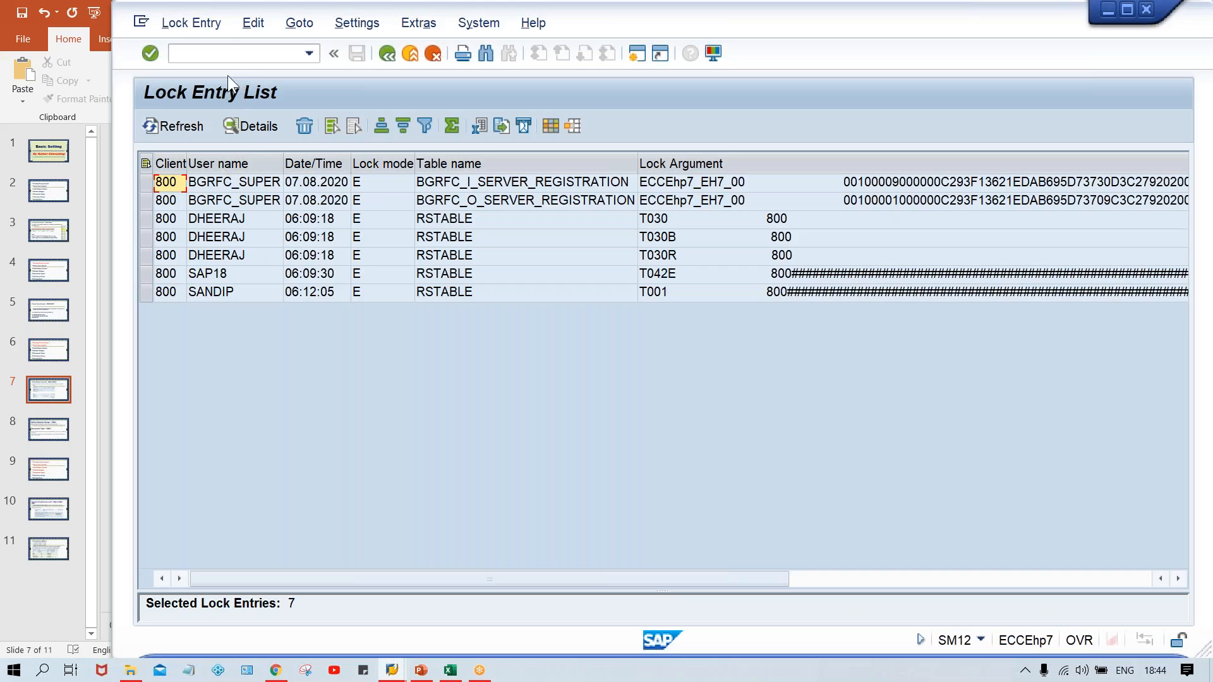
Step: Delete all lock entries in the list, close the help window, and delete all the remaining entries
click(189, 23)
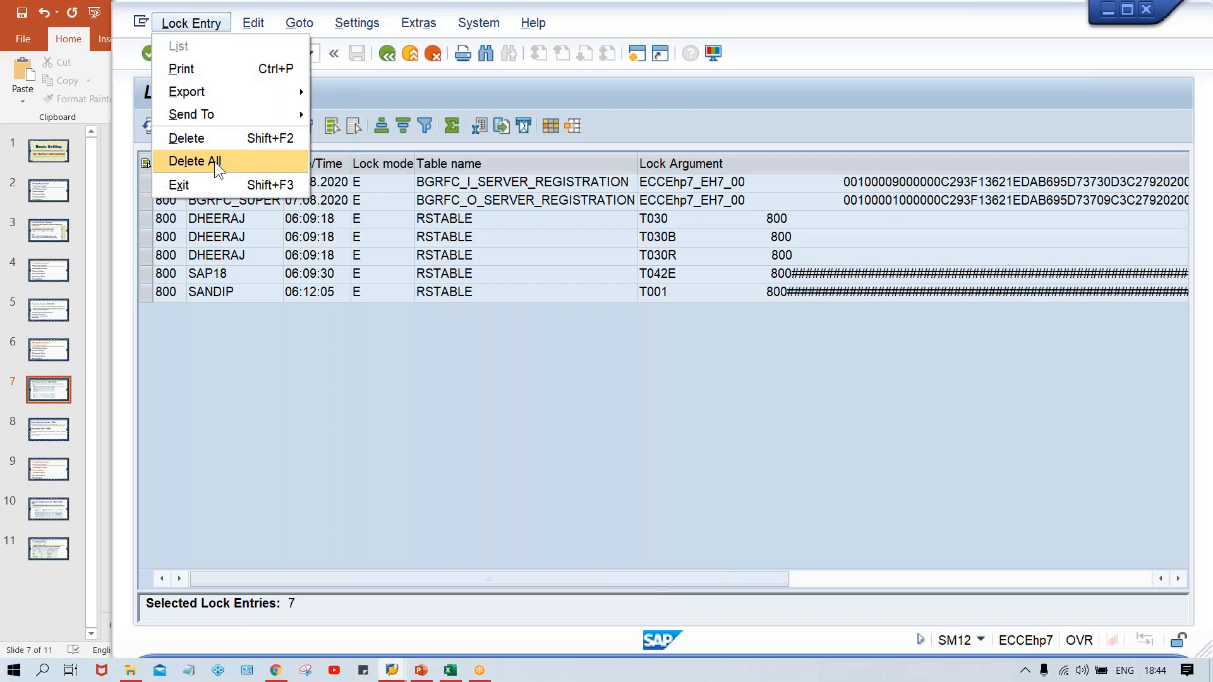
click(215, 161)
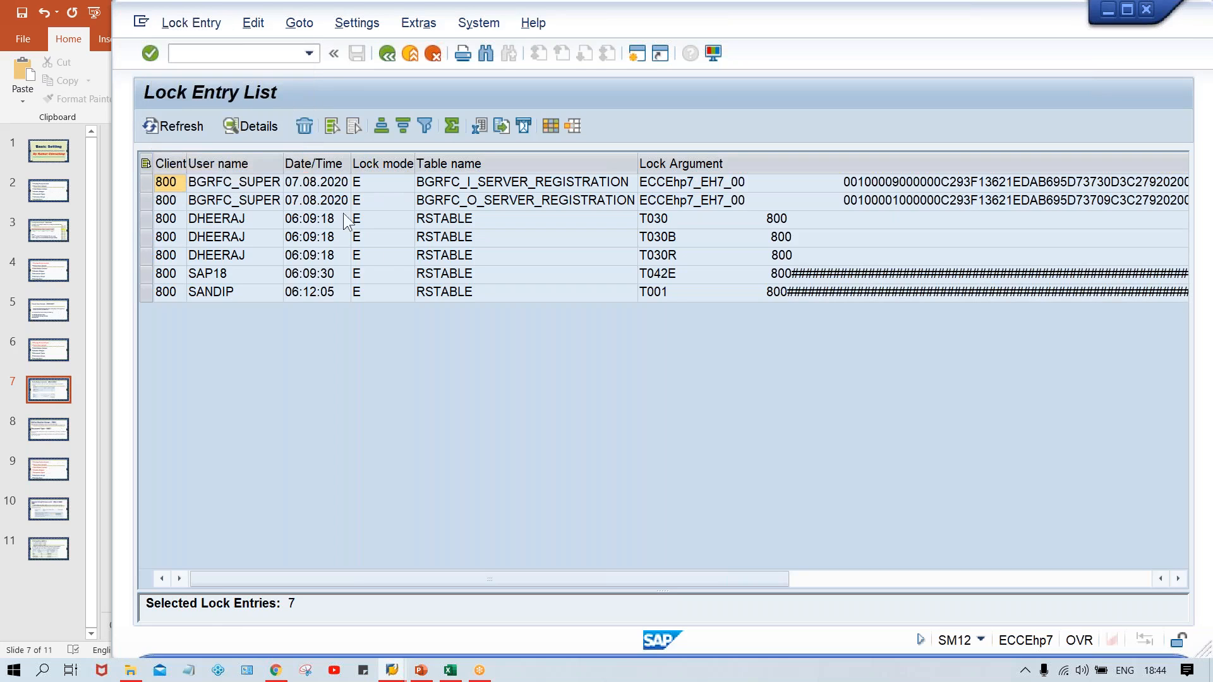
click(432, 341)
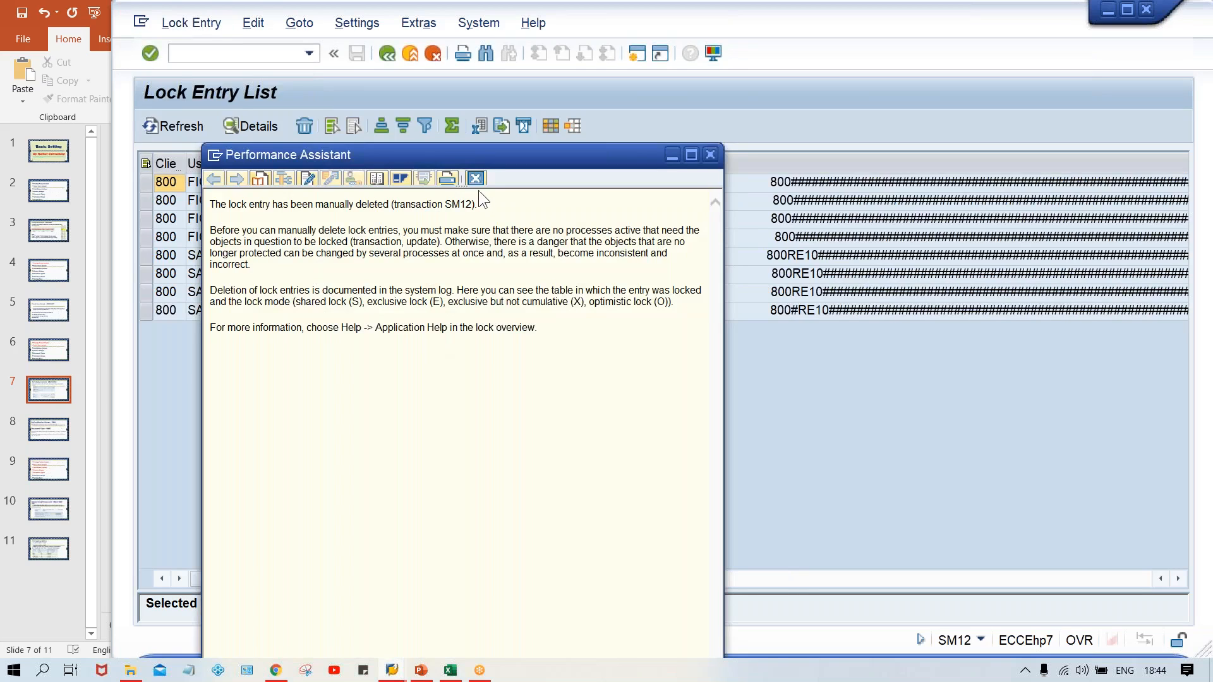
click(475, 179)
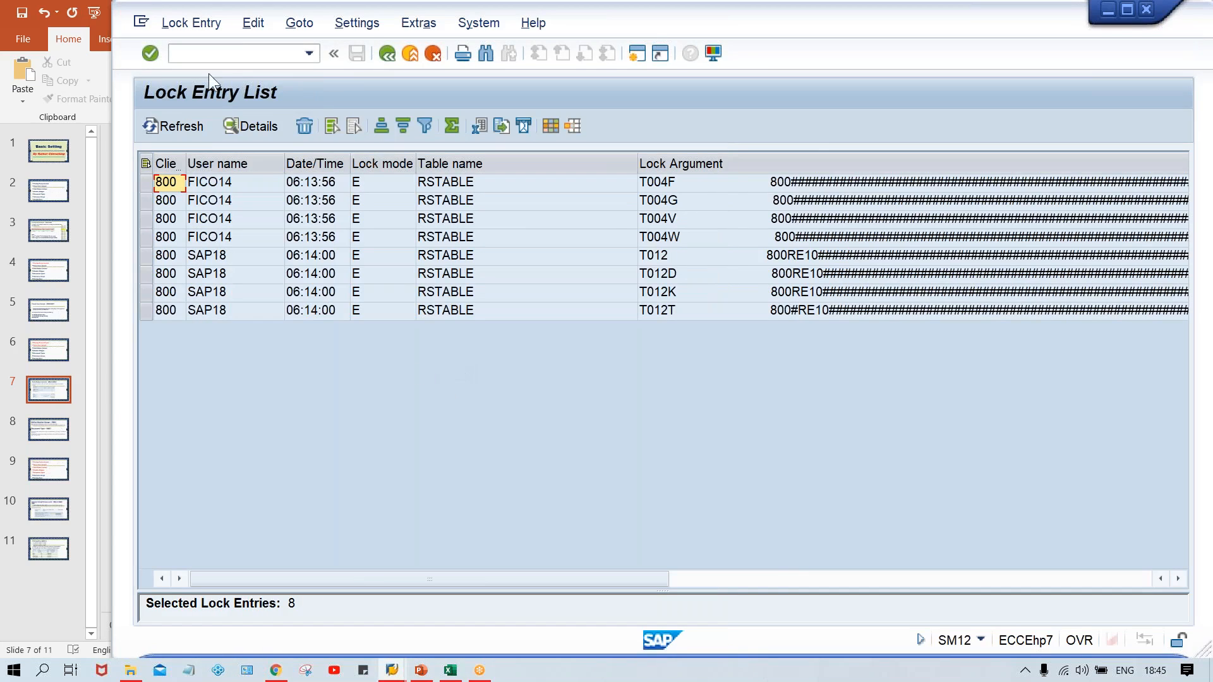
click(176, 24)
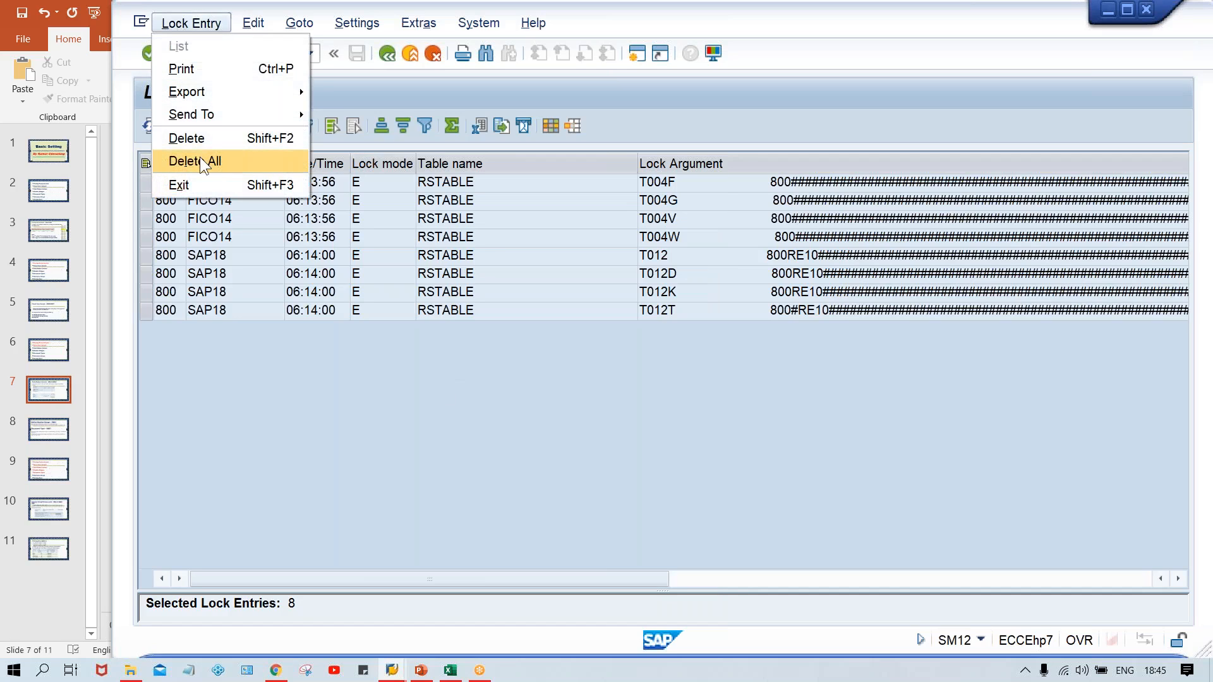
click(200, 162)
click(411, 341)
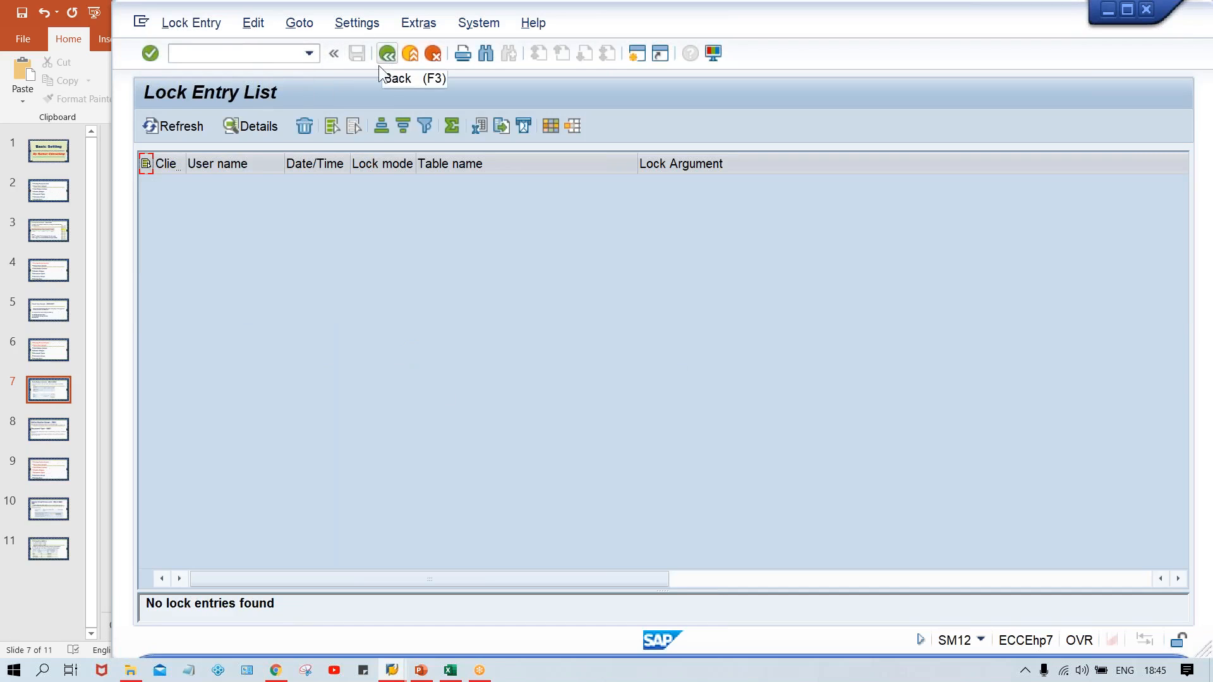
Step: Open the company code to field status variant assignment with /NOBC5 and position the list at company code TM00
key(Down)
key(Down)
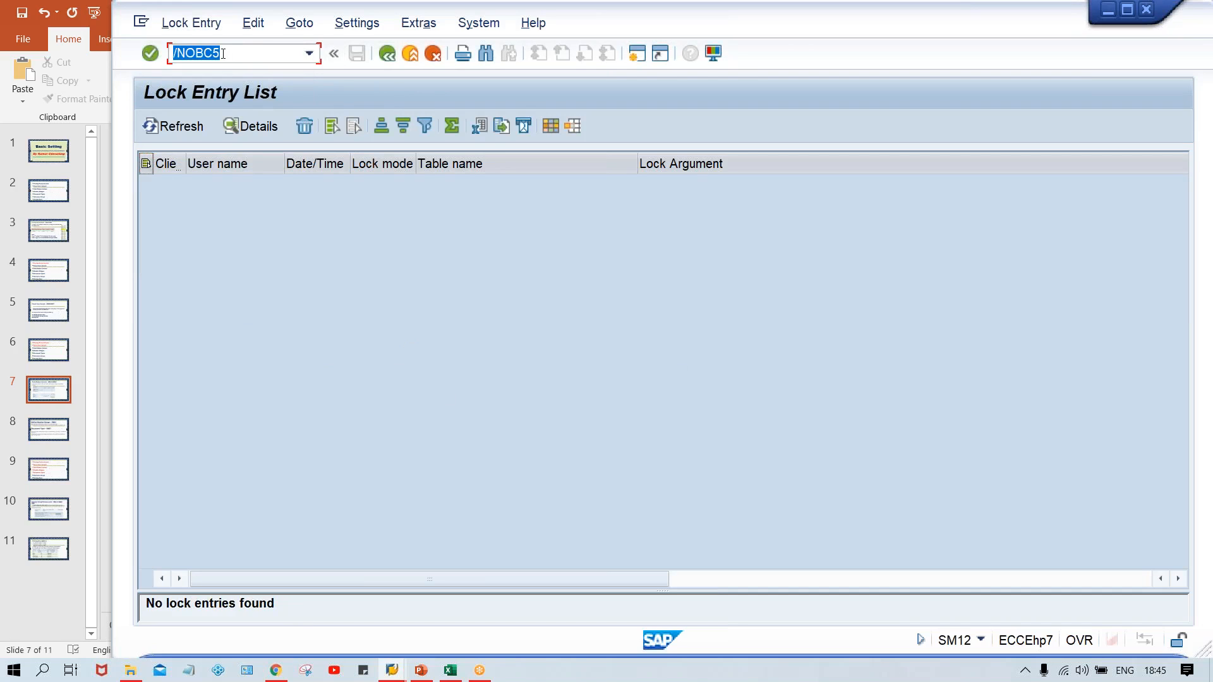
click(252, 57)
key(Return)
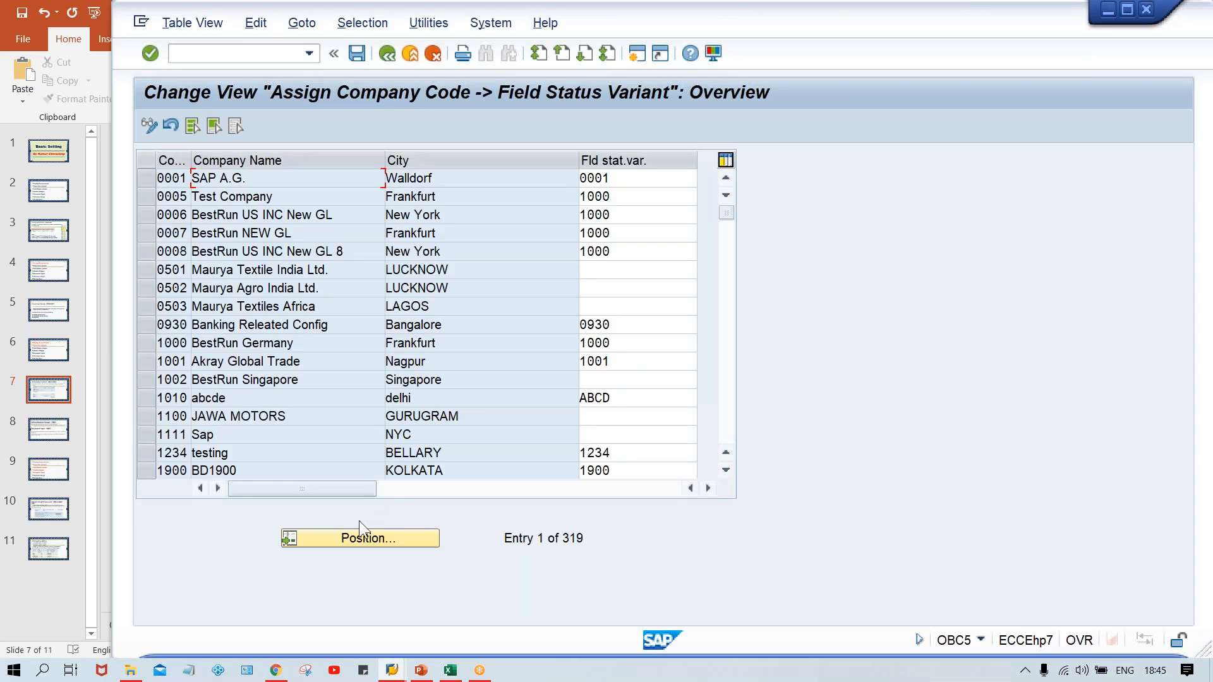
click(353, 536)
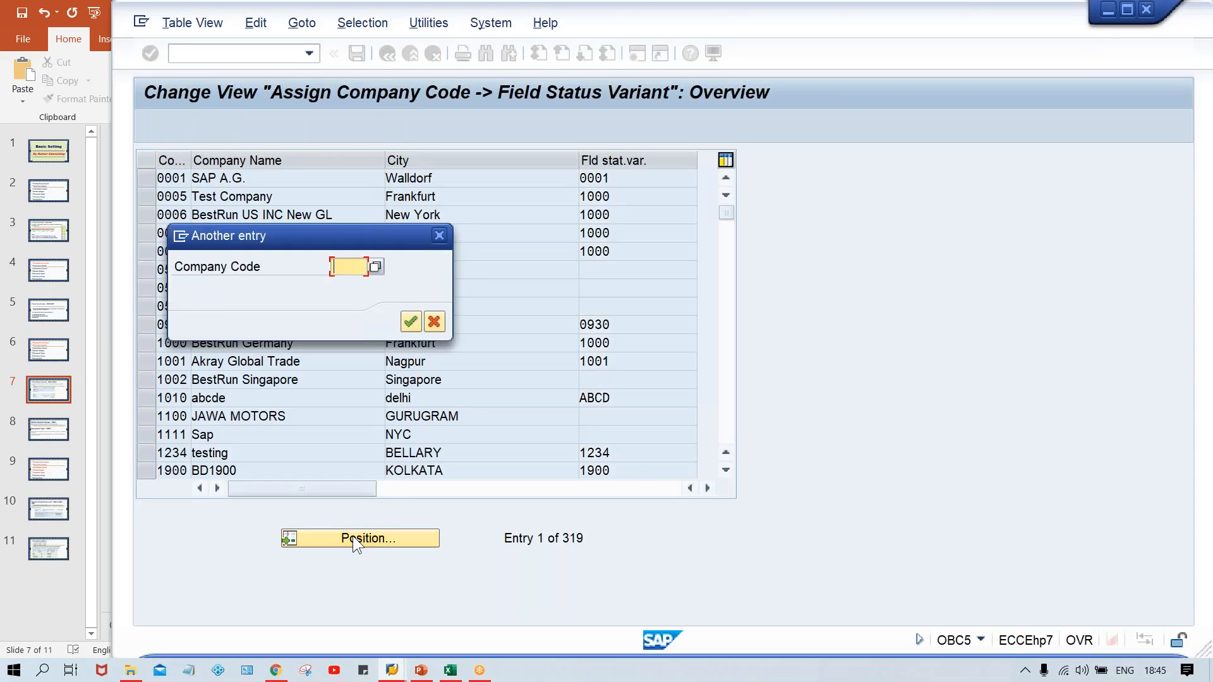
text(TX00)
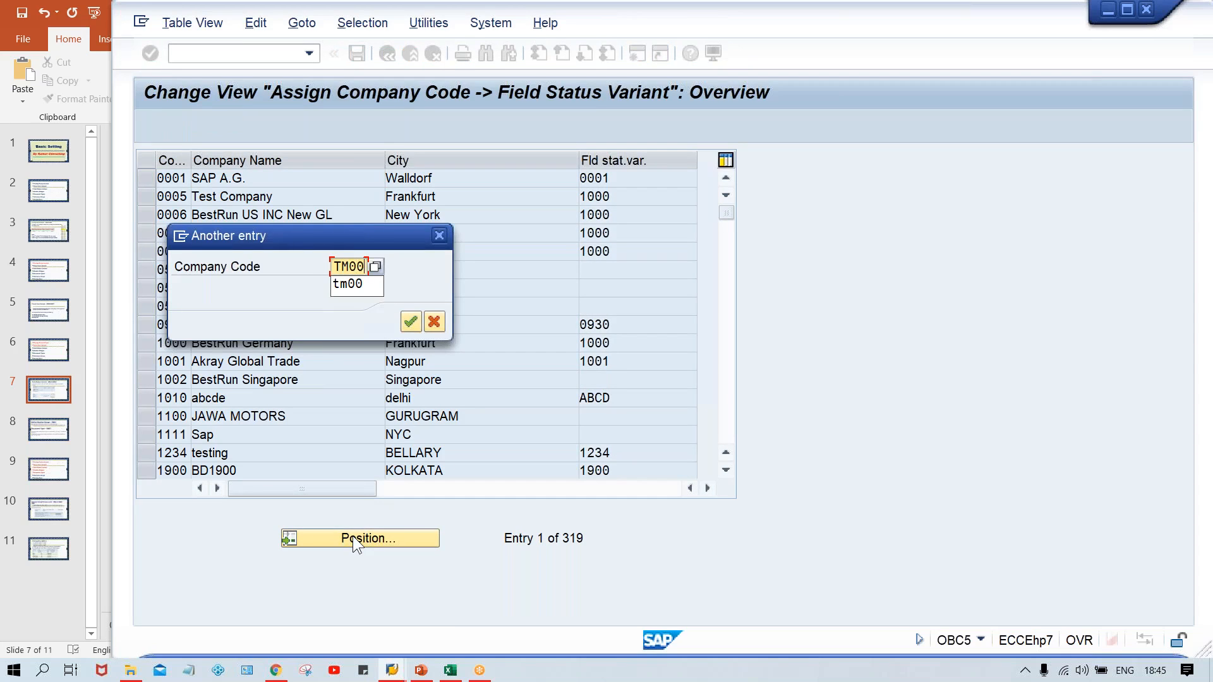
key(Return)
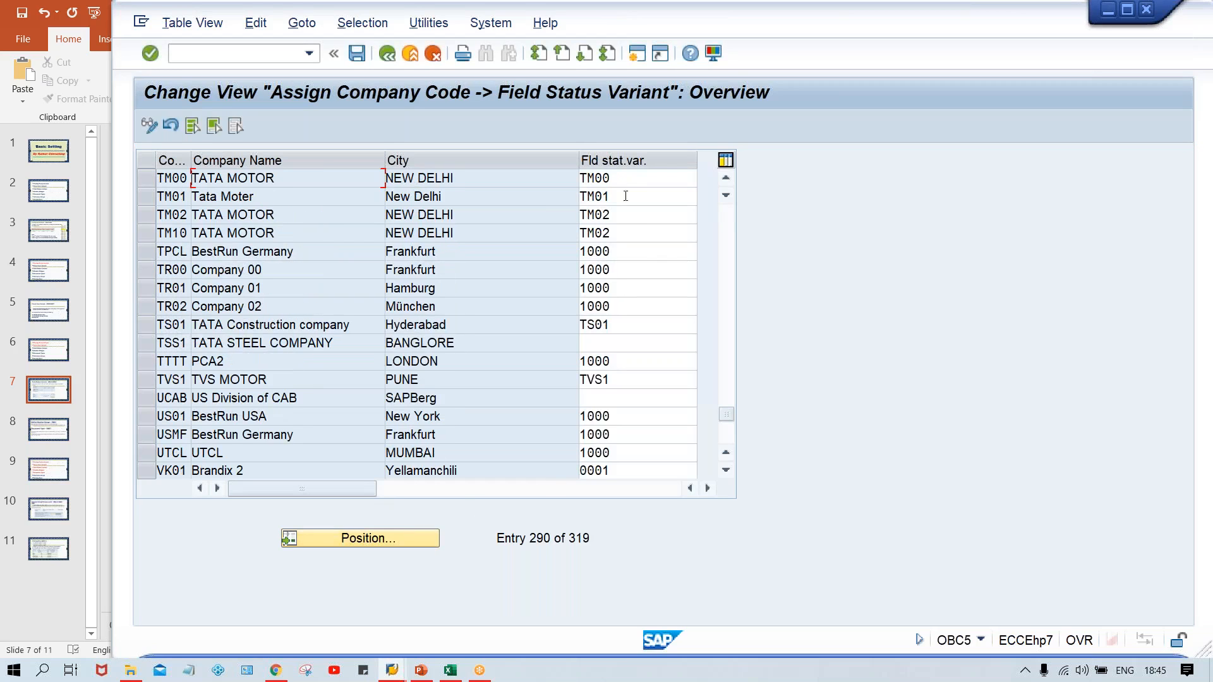
Step: Try to assign field status variant TFSV to company code TM00
click(625, 190)
drag(624, 180, 566, 182)
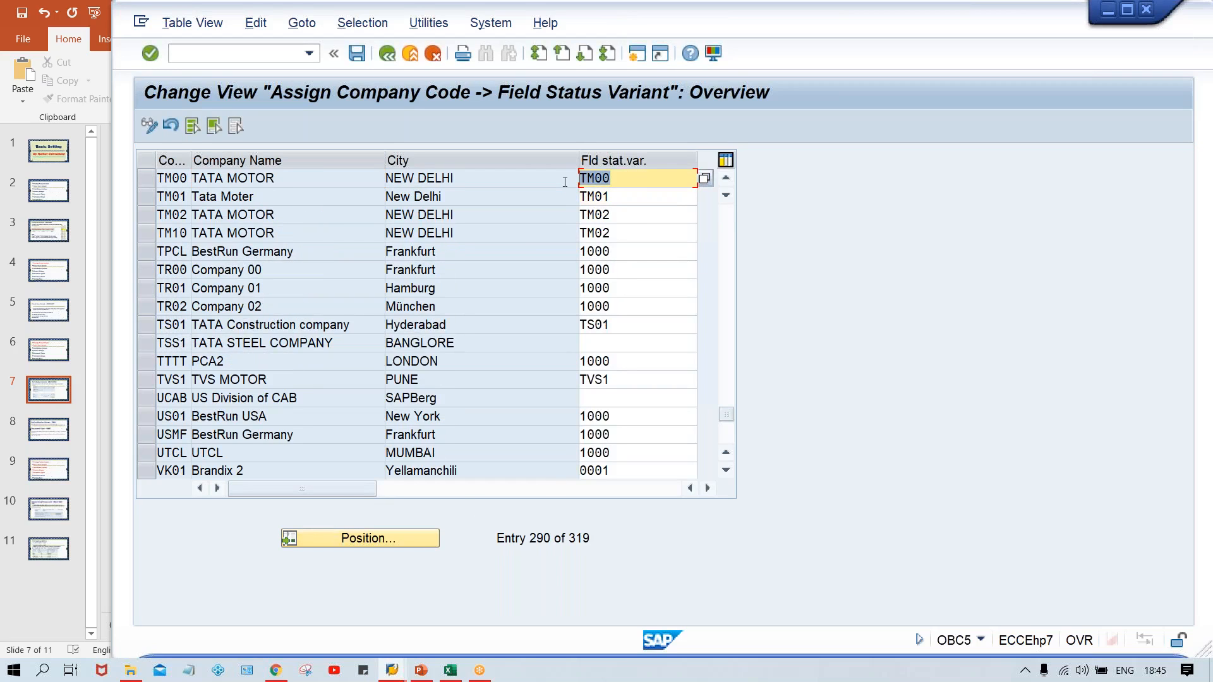
key(BackSpace)
click(592, 182)
text(T)
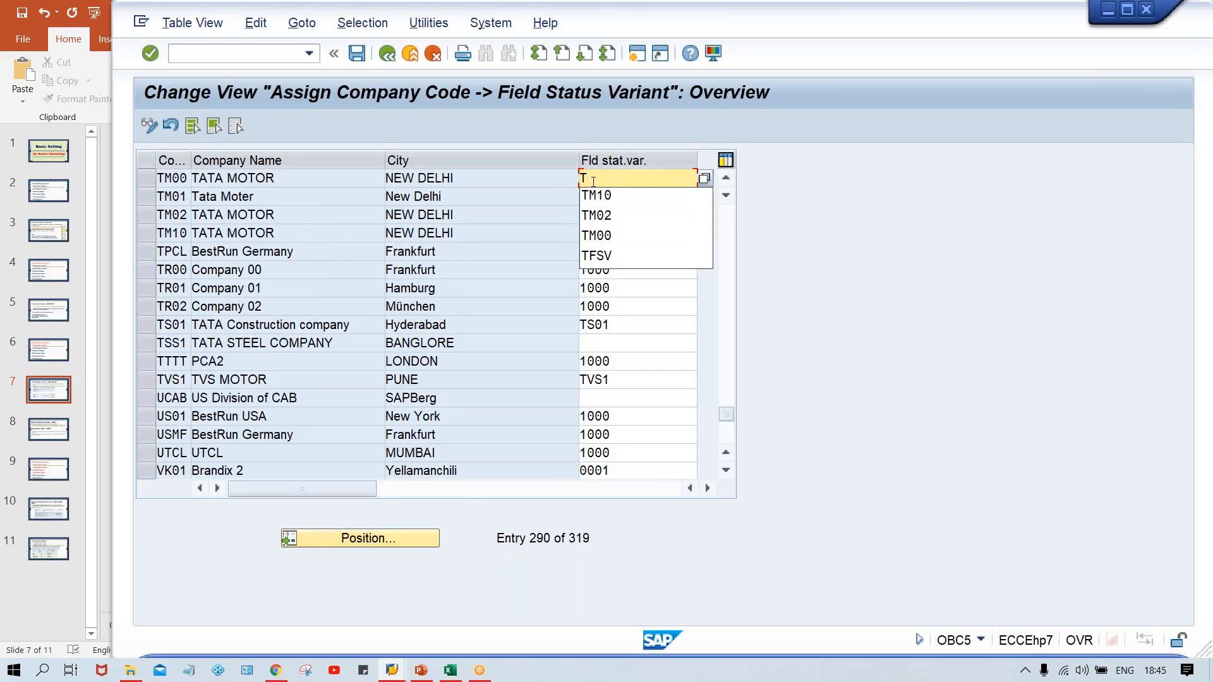
text(FSV)
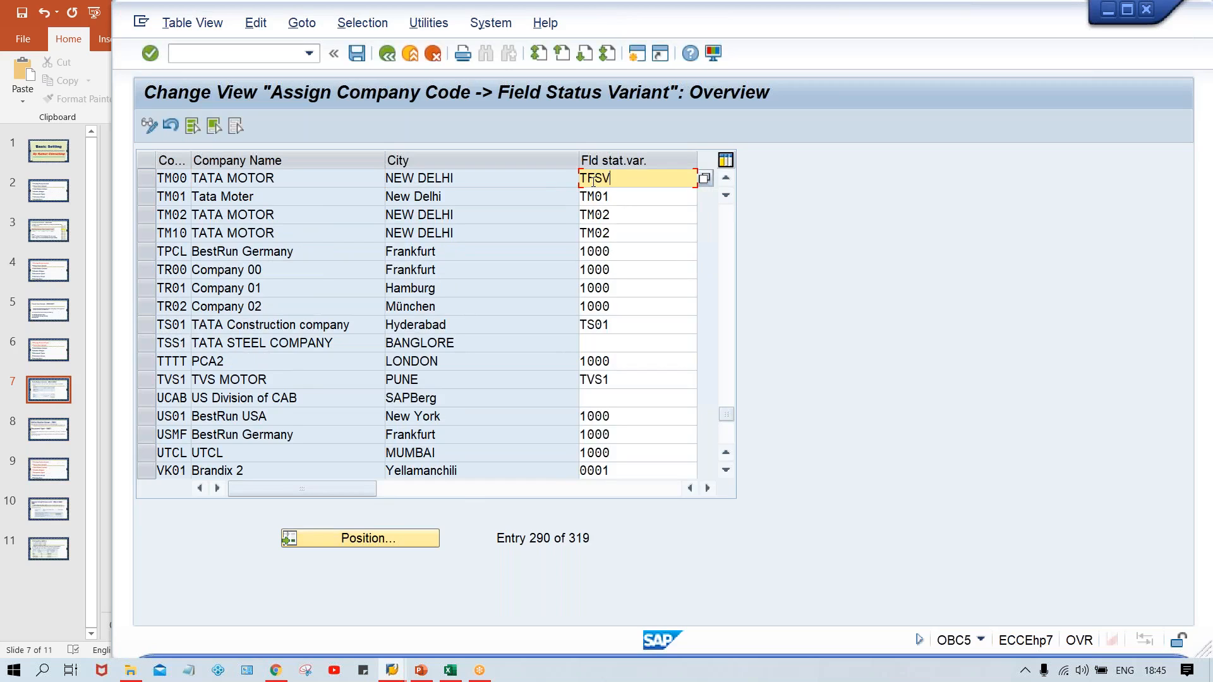
key(Return)
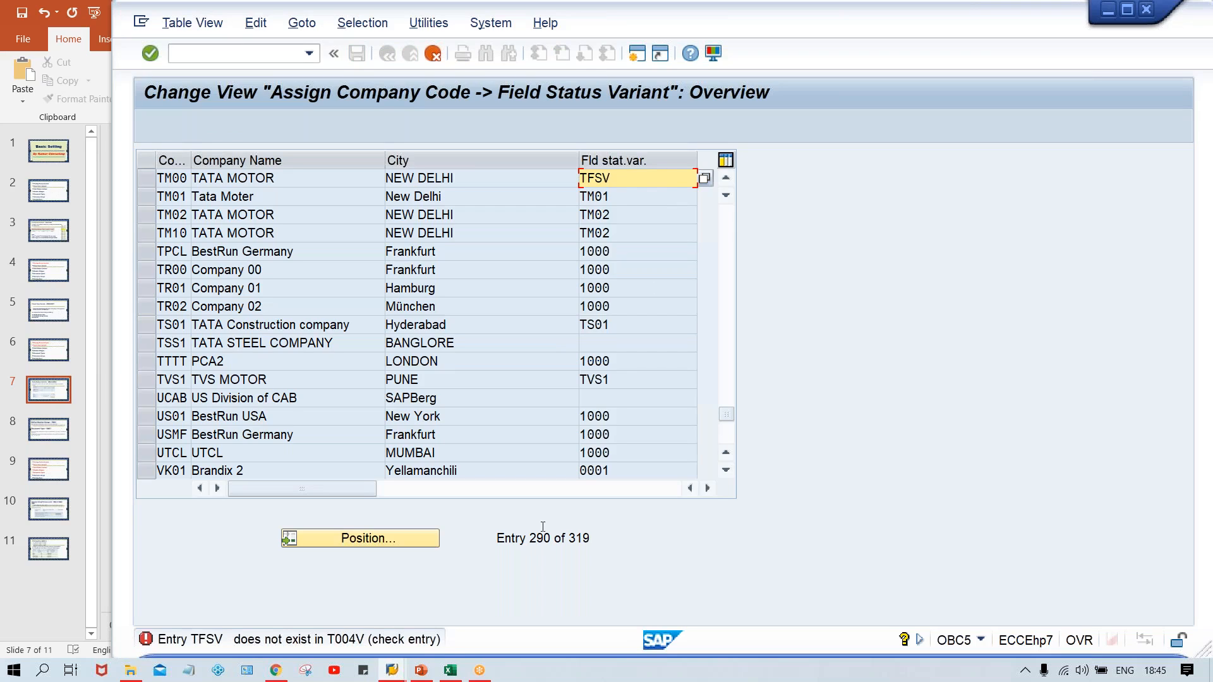
click(392, 674)
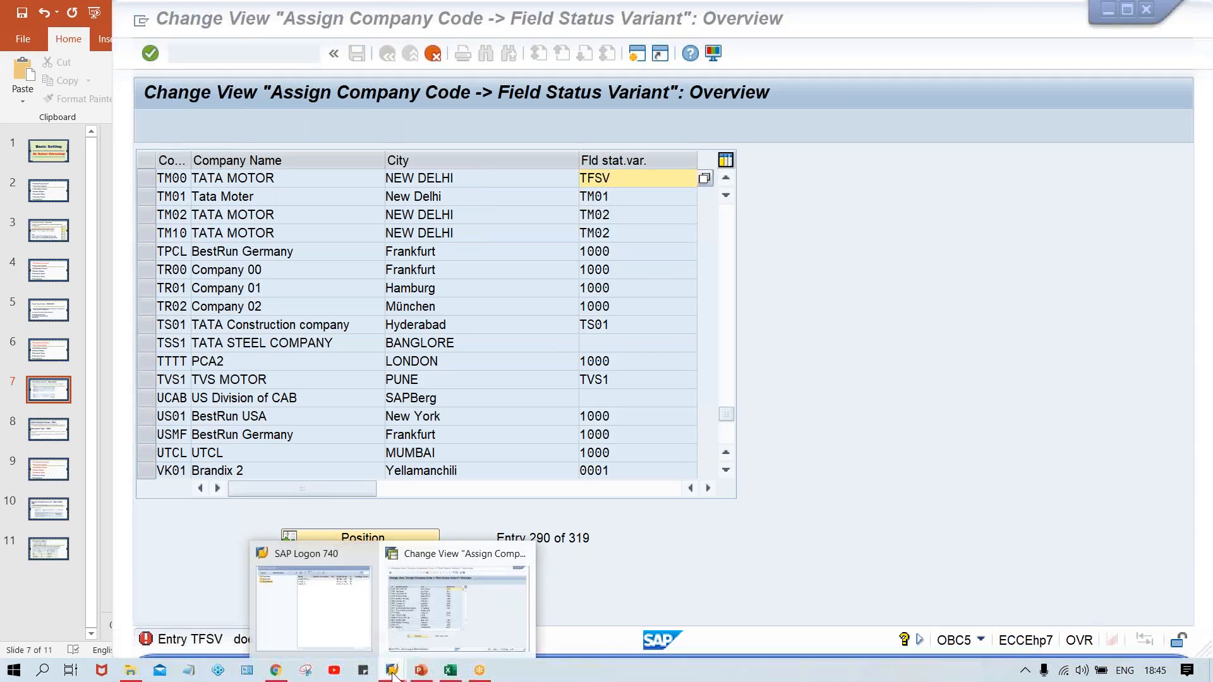
click(448, 616)
click(633, 184)
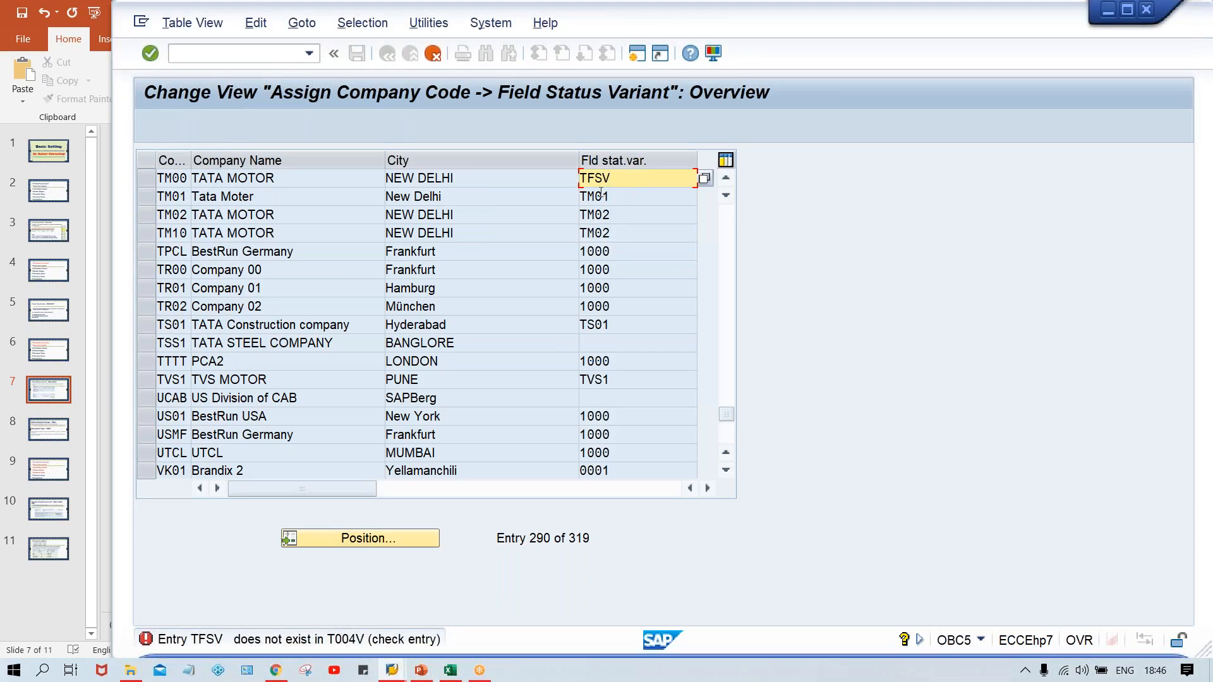
Step: Reopen the field status variants in transaction OBC4 and start copying variant 0001
click(244, 55)
text(/)
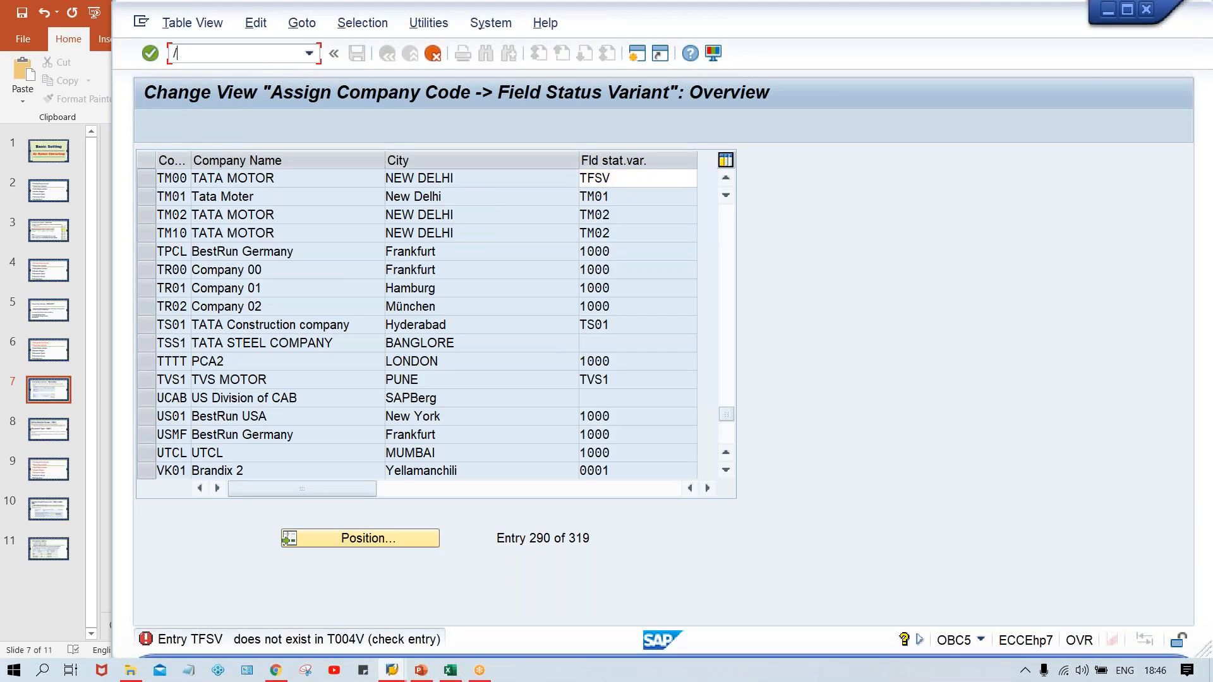
text(NOBC5)
key(Return)
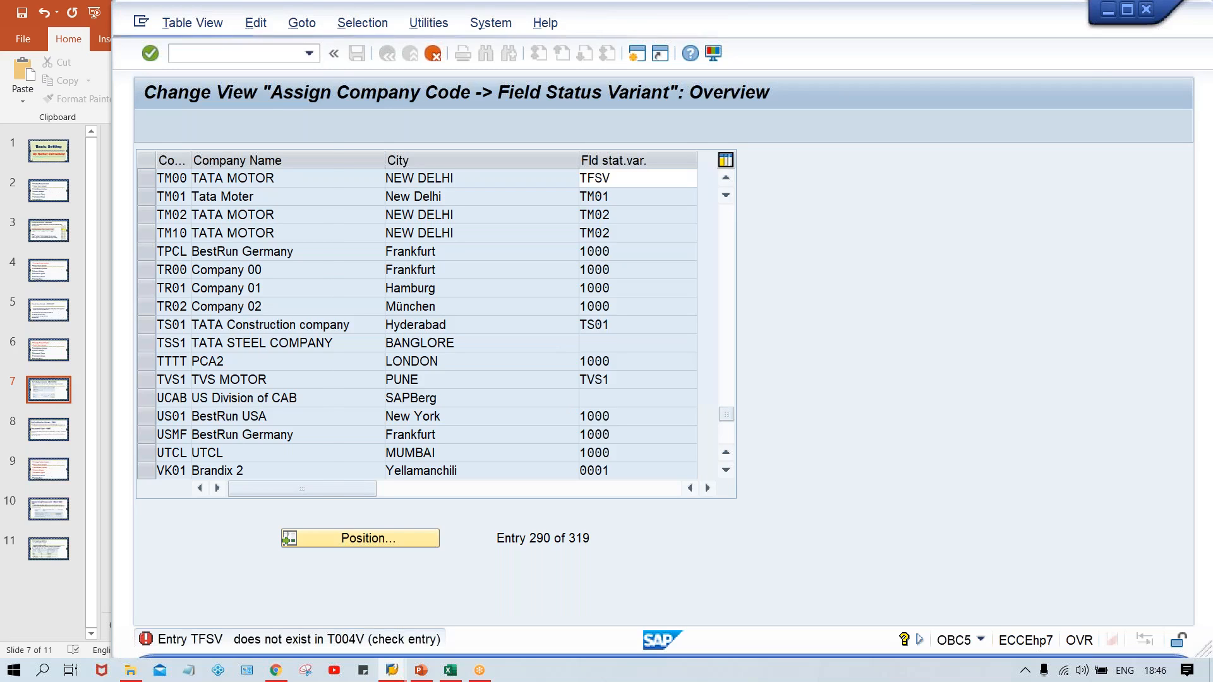
click(345, 197)
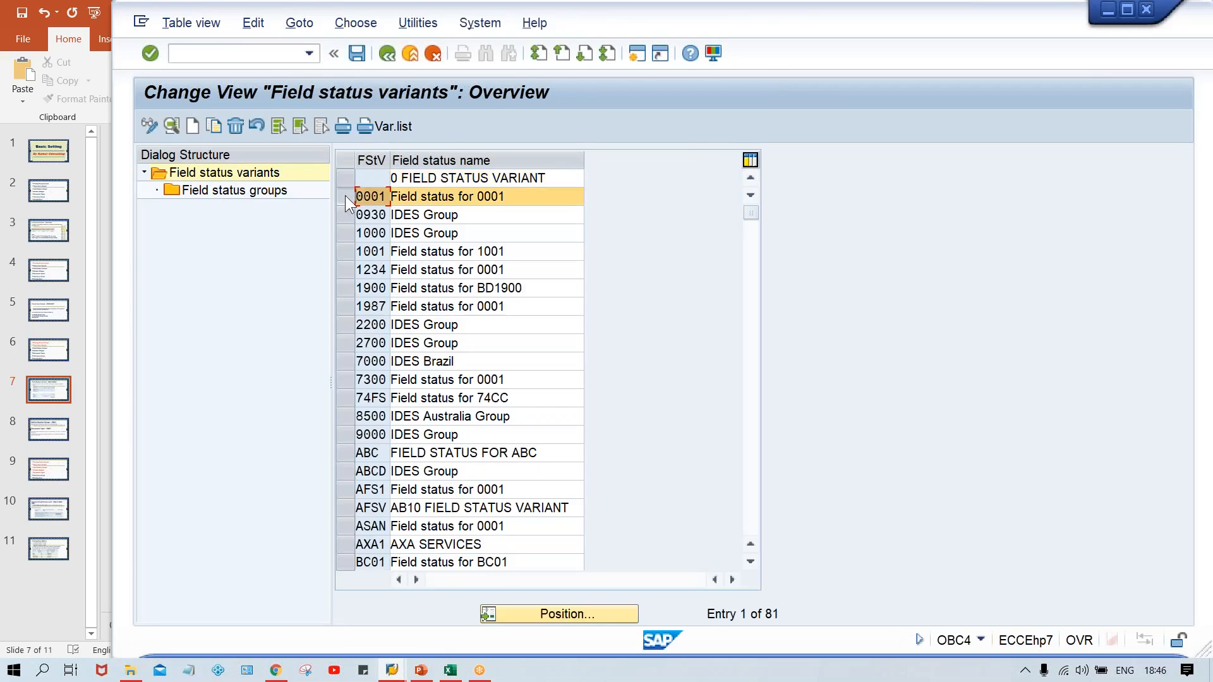
click(289, 144)
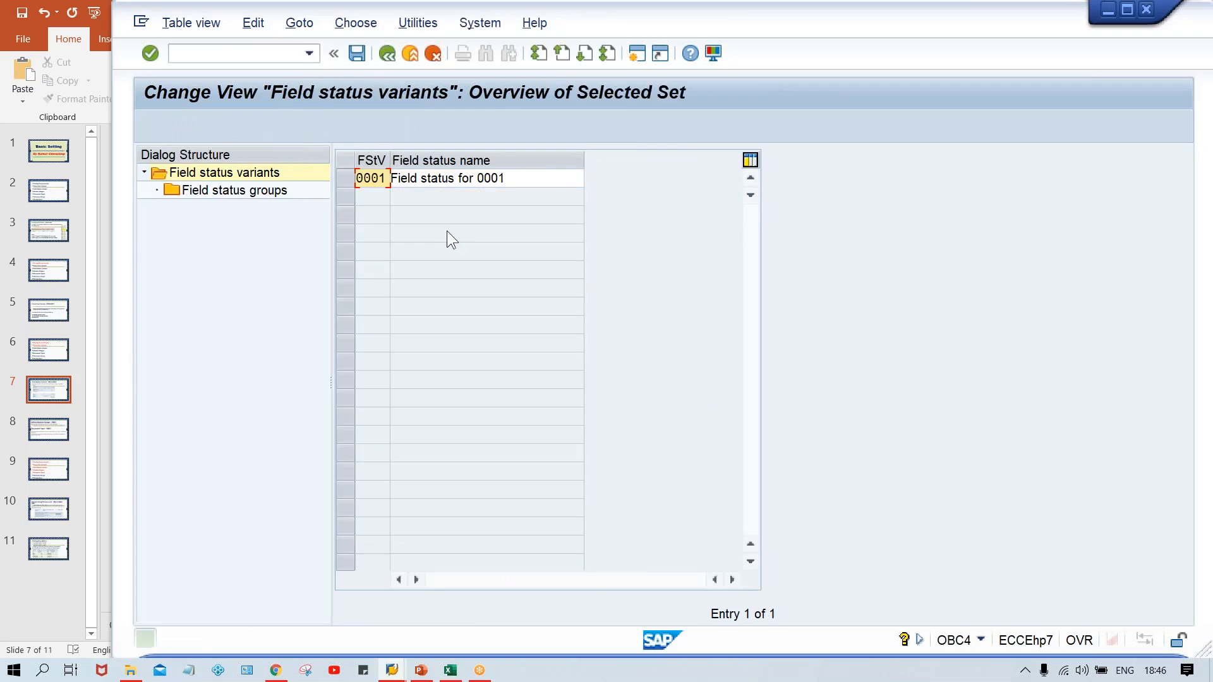
Step: Replace the copied variant's key with TFSV and its name with "Field status for TM00"
key(Delete)
key(Delete)
key(Delete)
key(Delete)
key(Down)
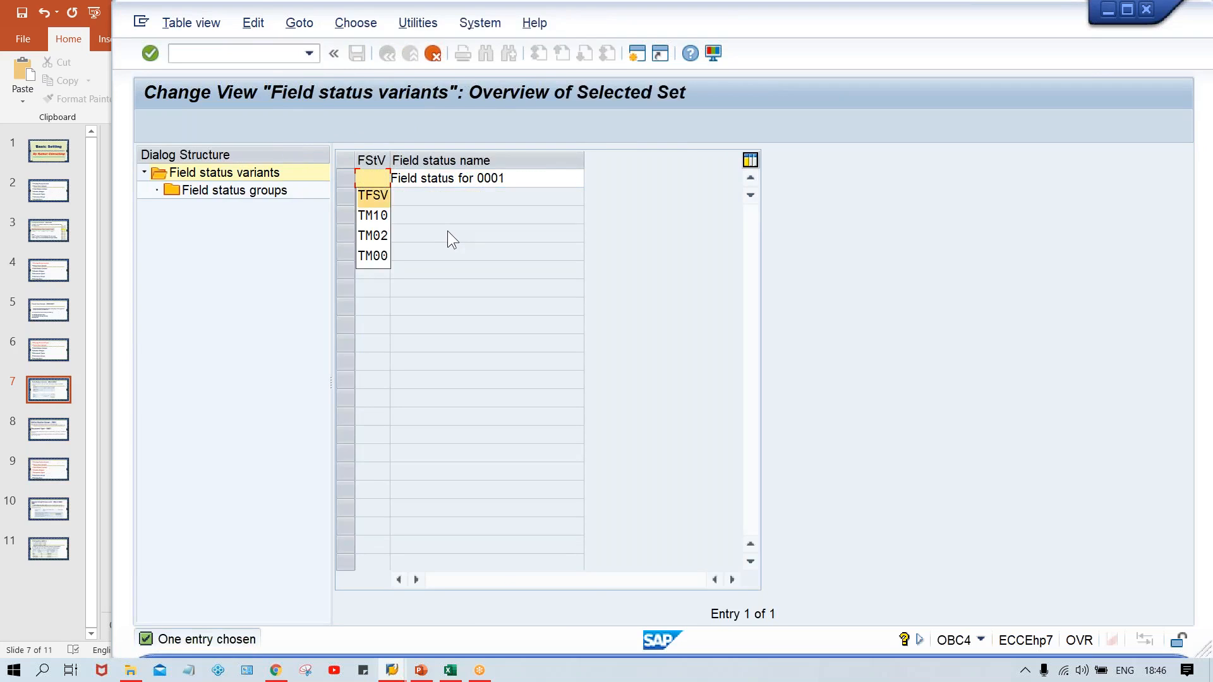
key(Return)
key(Tab)
key(Delete)
key(Delete)
key(Delete)
key(Delete)
key(Delete)
key(Delete)
key(Delete)
key(Delete)
key(Delete)
key(Delete)
key(Delete)
key(Delete)
key(Delete)
key(Delete)
key(Delete)
key(Delete)
key(Delete)
key(Delete)
key(Delete)
key(Delete)
key(Delete)
key(Down)
key(Return)
Step: Copy variant TFSV with all its dependent entries and save it under customizing request EH7K900078
key(Return)
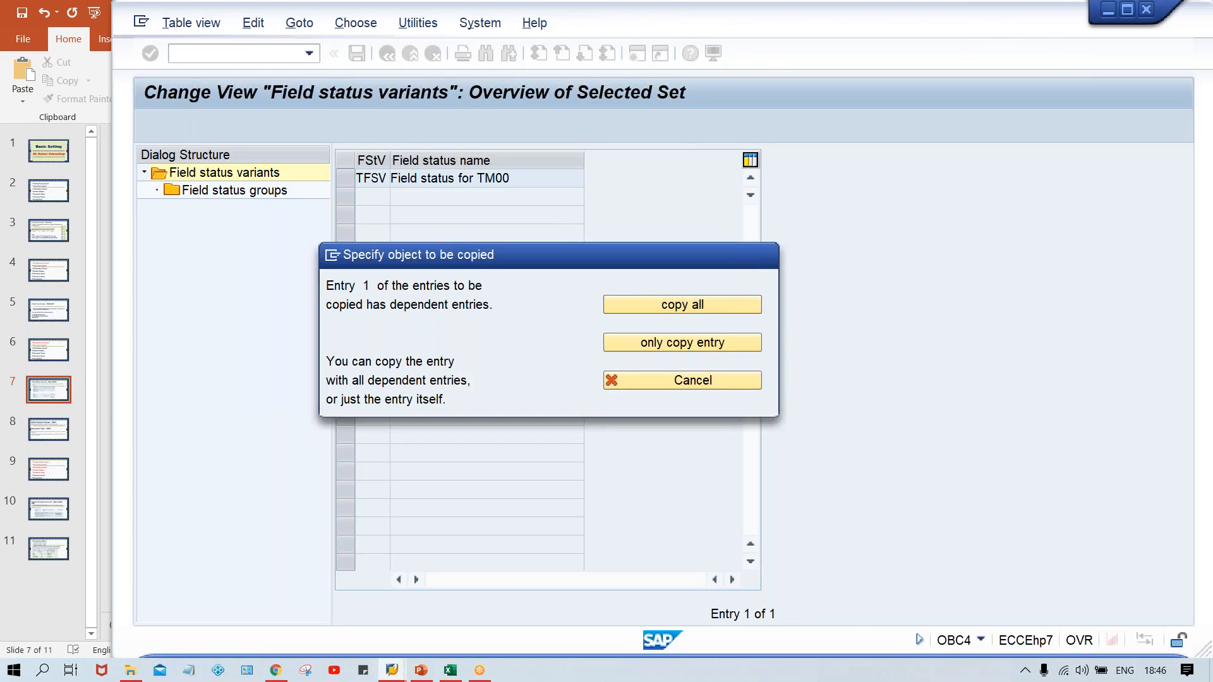
key(Return)
key(Return)
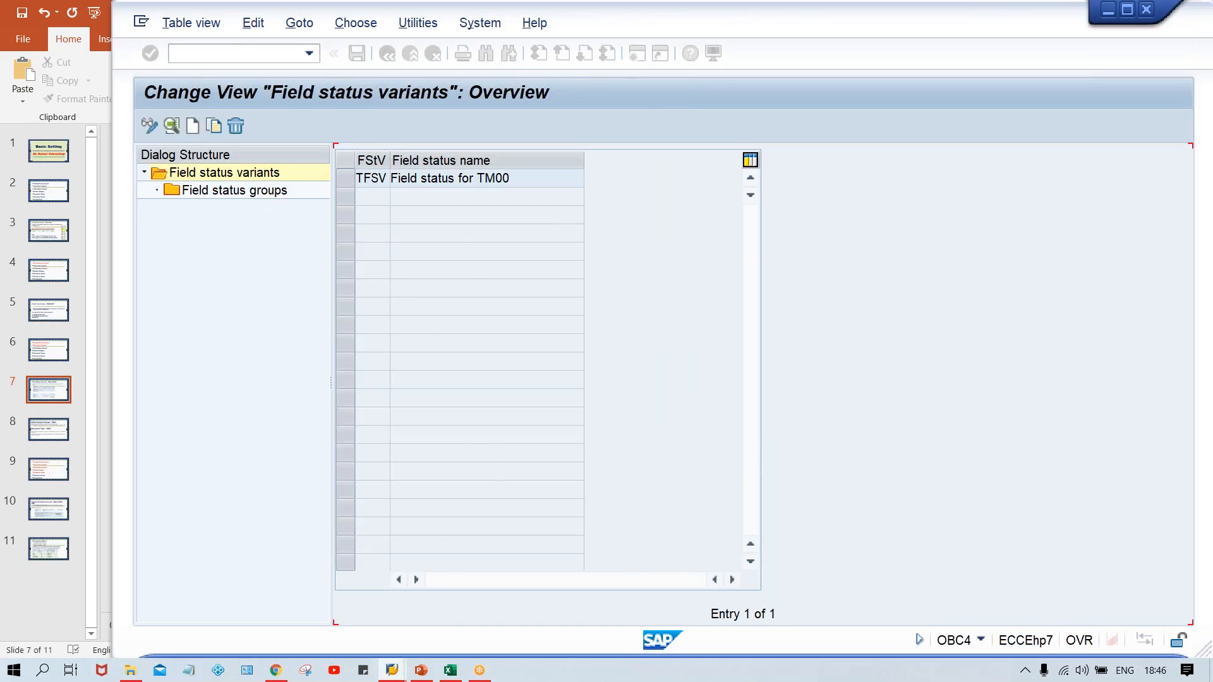
key(ctrl+s)
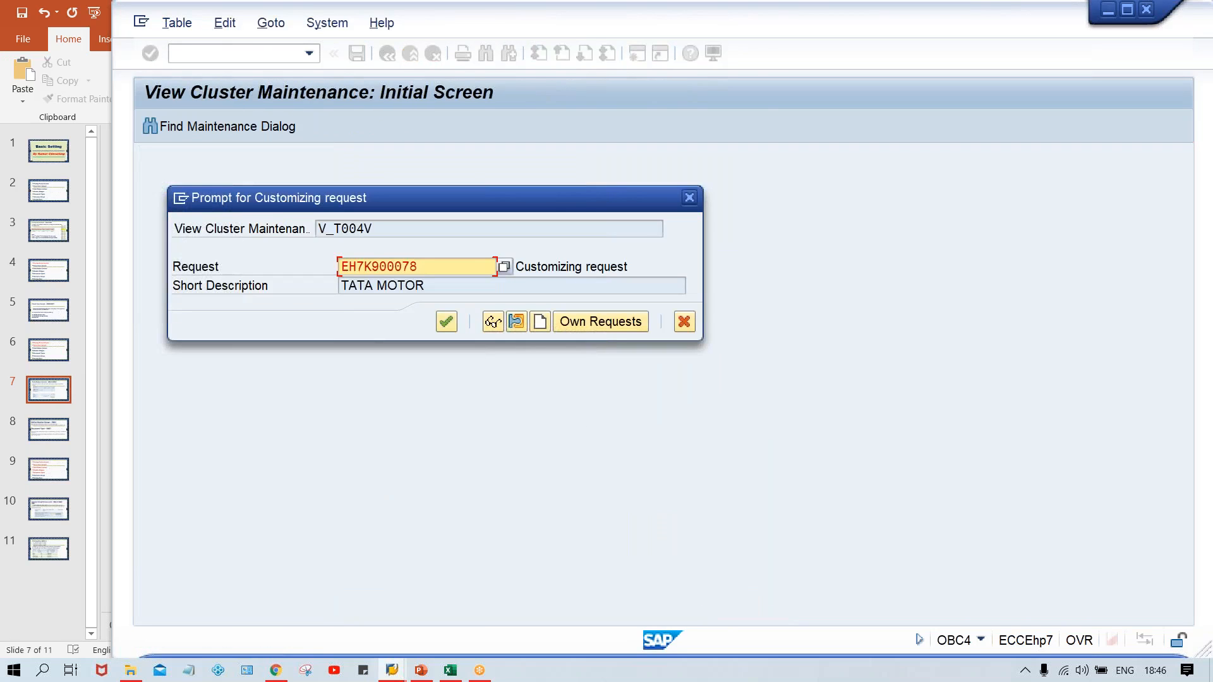
key(Return)
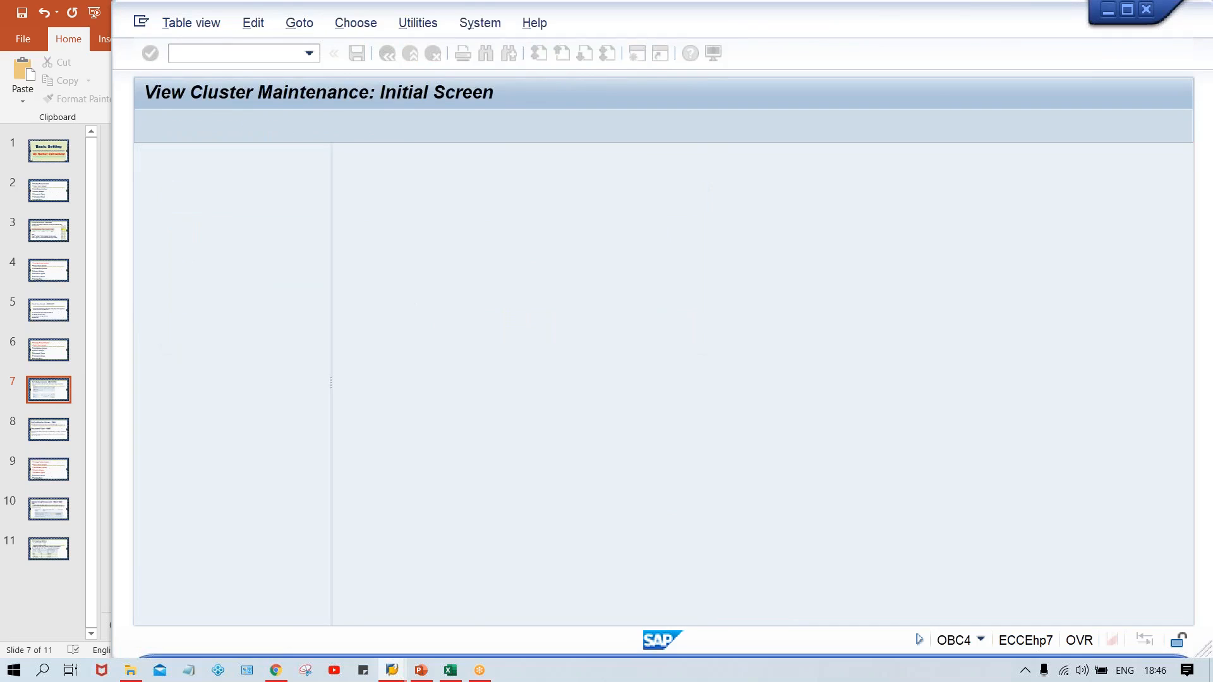
Step: Open the company code to field status variant assignment in transaction OBC5 and position the list at company code TM00
click(247, 52)
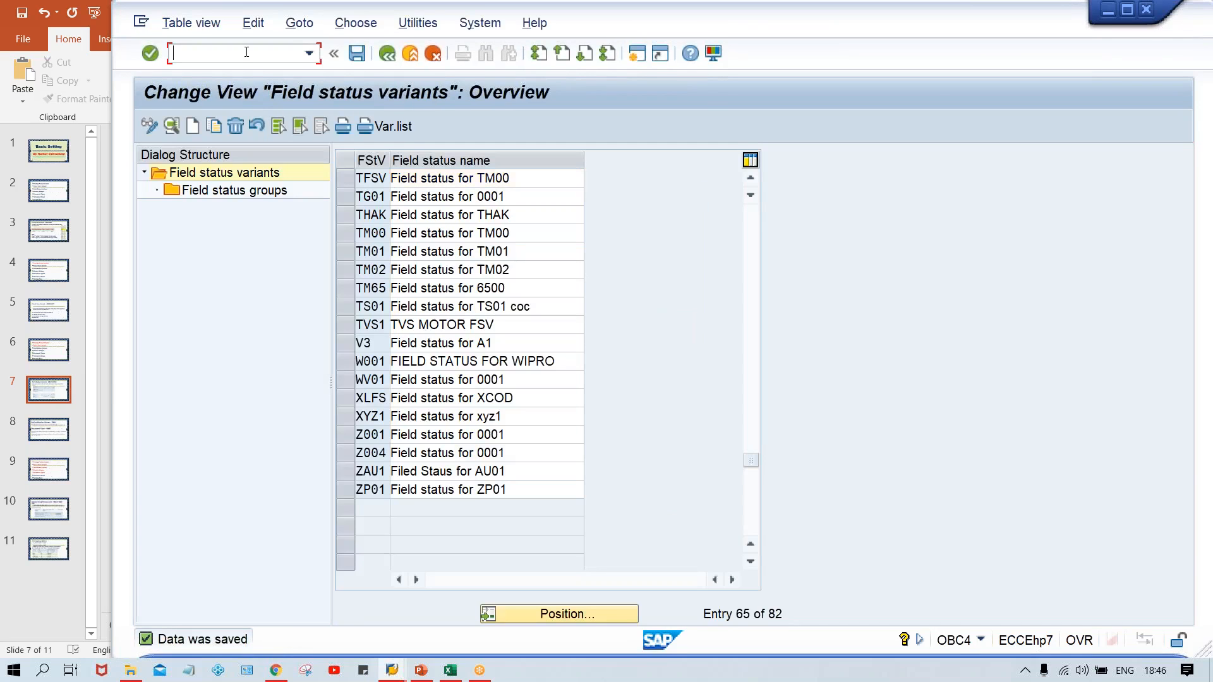
click(309, 53)
click(270, 86)
key(Return)
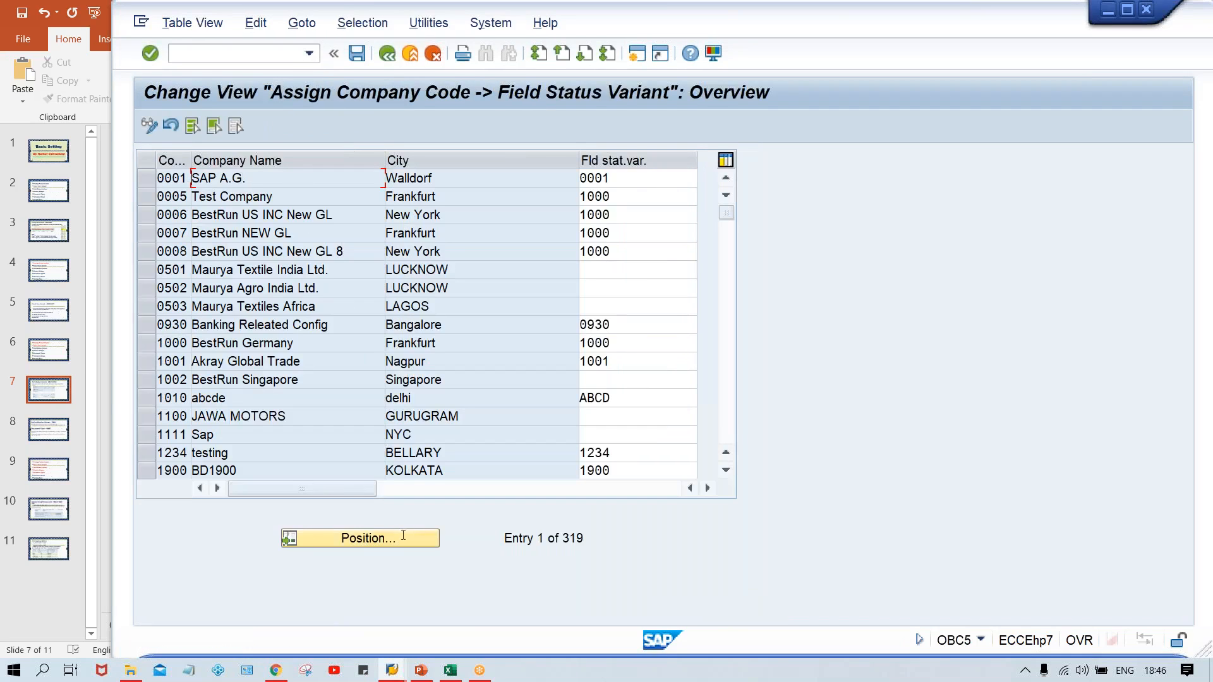
click(359, 531)
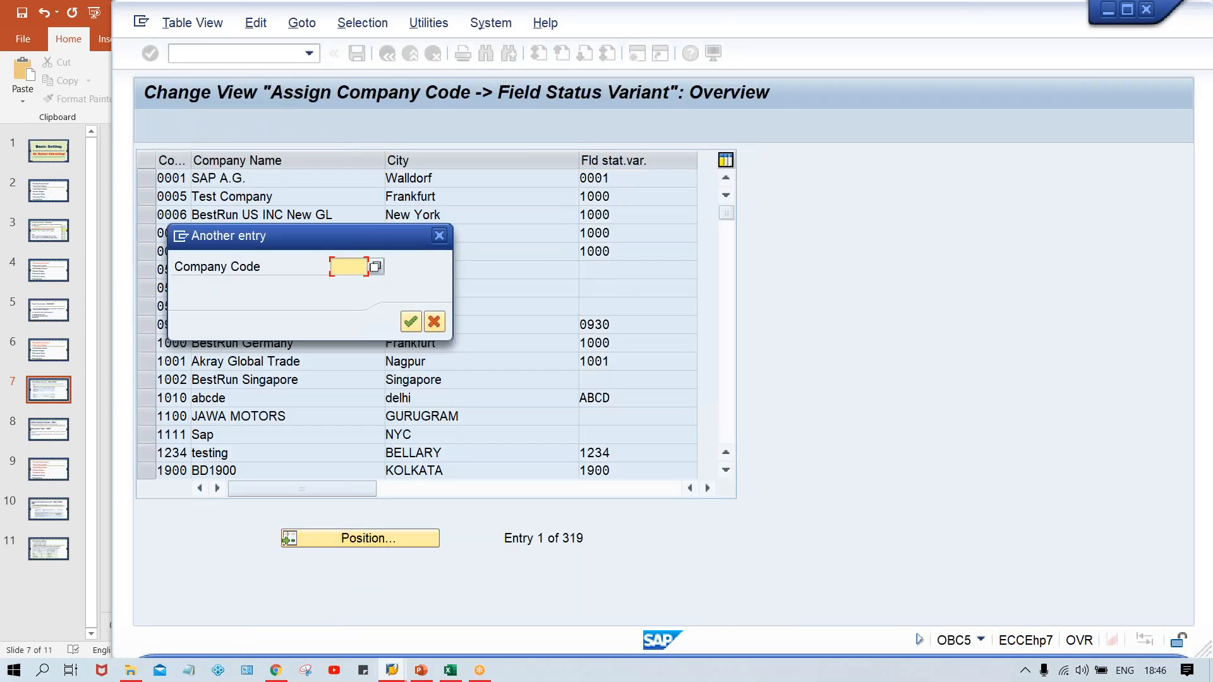
text(TM00)
key(Return)
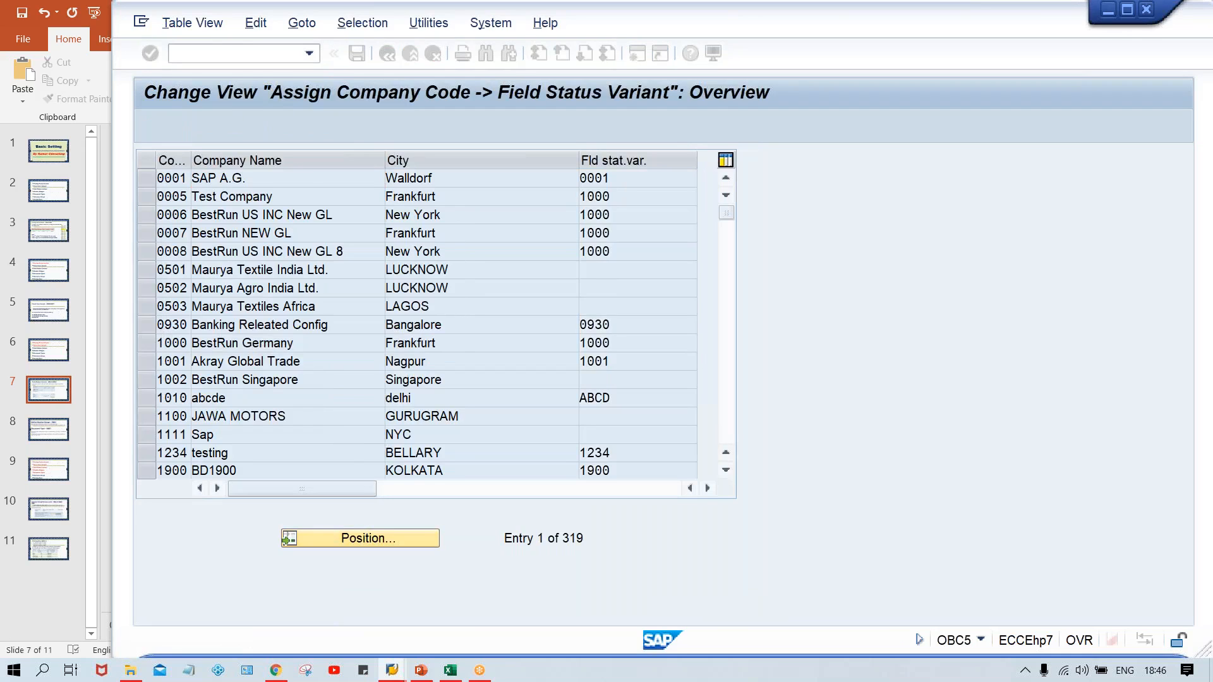
Step: Assign field status variant TFSV to company code TM00 and save it under customizing request EH7K900078
click(588, 179)
drag(609, 179, 516, 182)
key(BackSpace)
key(Down)
key(Return)
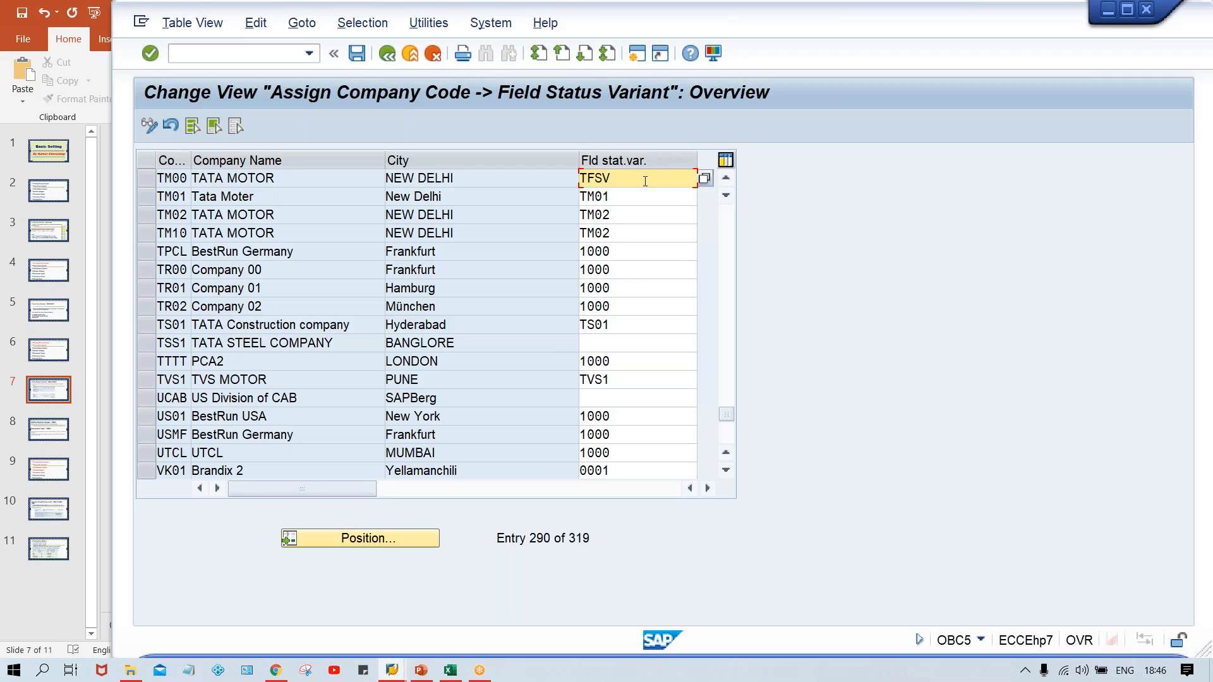
key(ctrl+s)
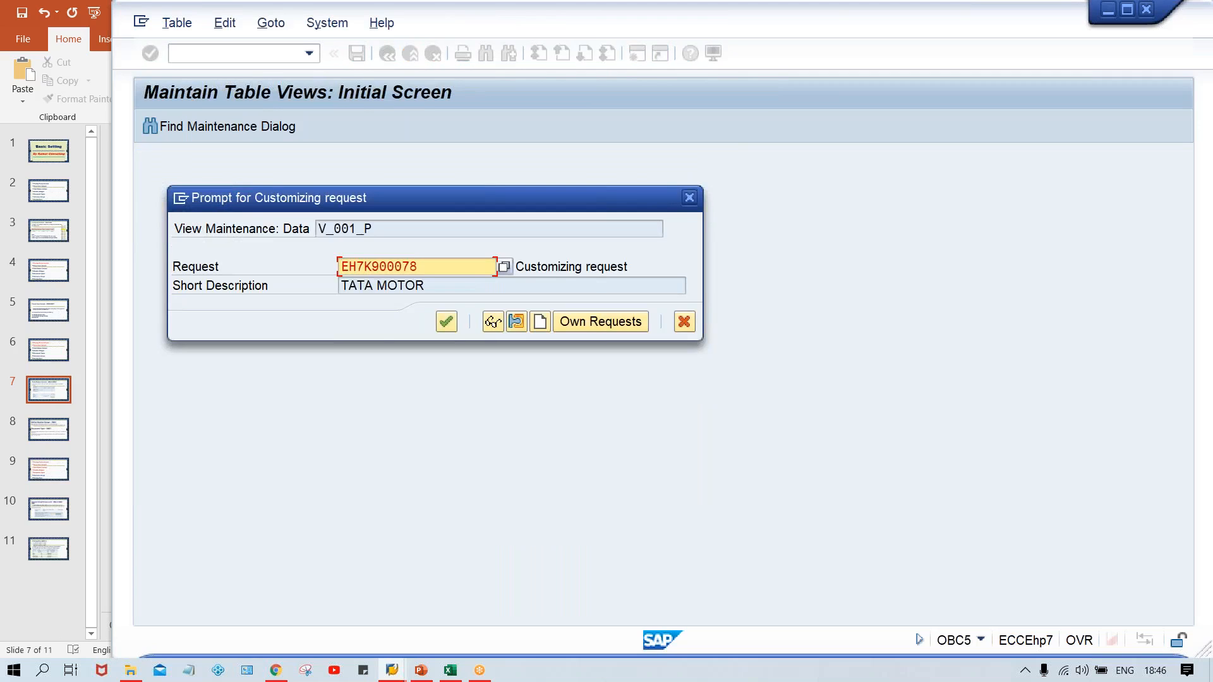
key(Return)
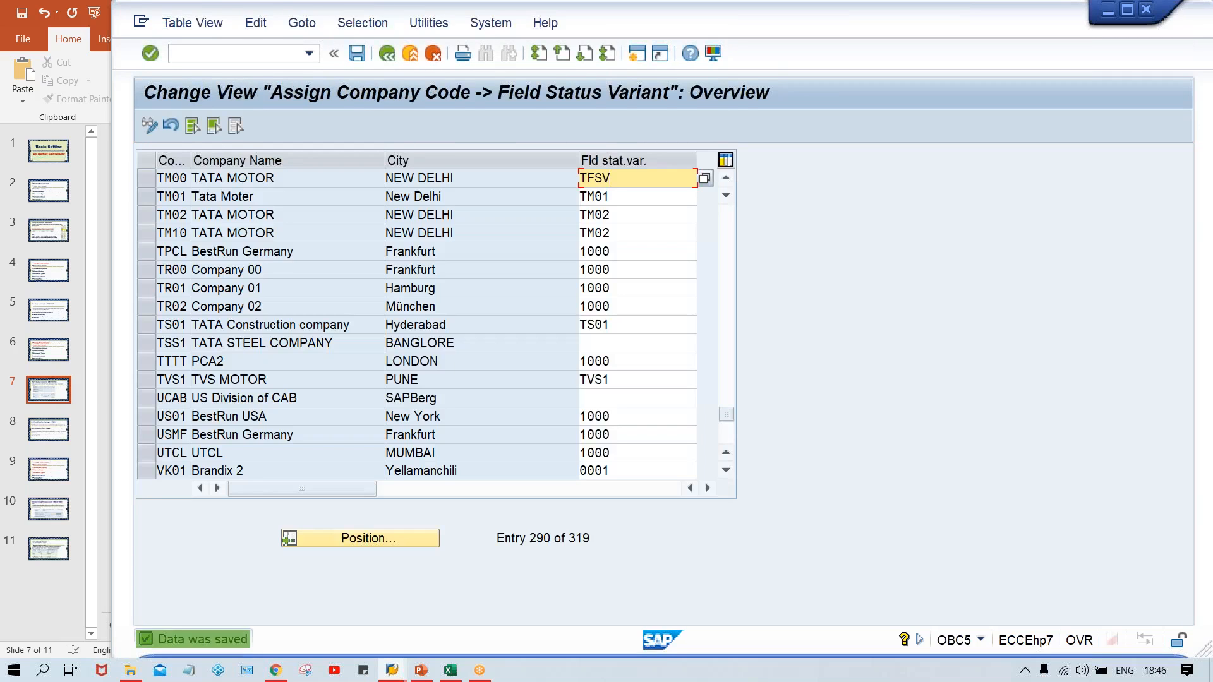